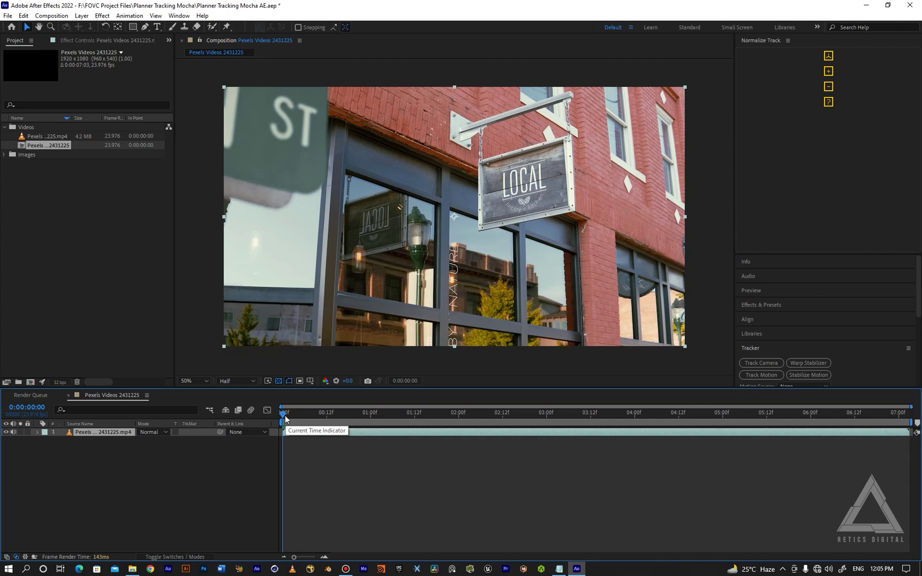
Scrub through the street-sign footage, return to its first frame and mute the video layer's audio.
left_click_drag(283, 418, 572, 426)
key("Home")
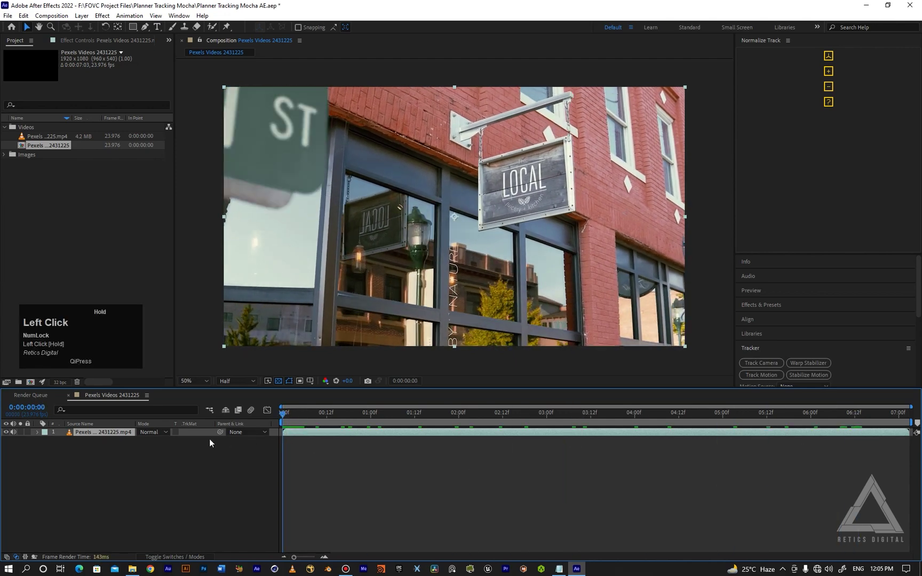
left_click(14, 432)
Add the cat image pexels-pixabay-57416.jpg from the Images folder to the composition above the video layer.
left_click(5, 156)
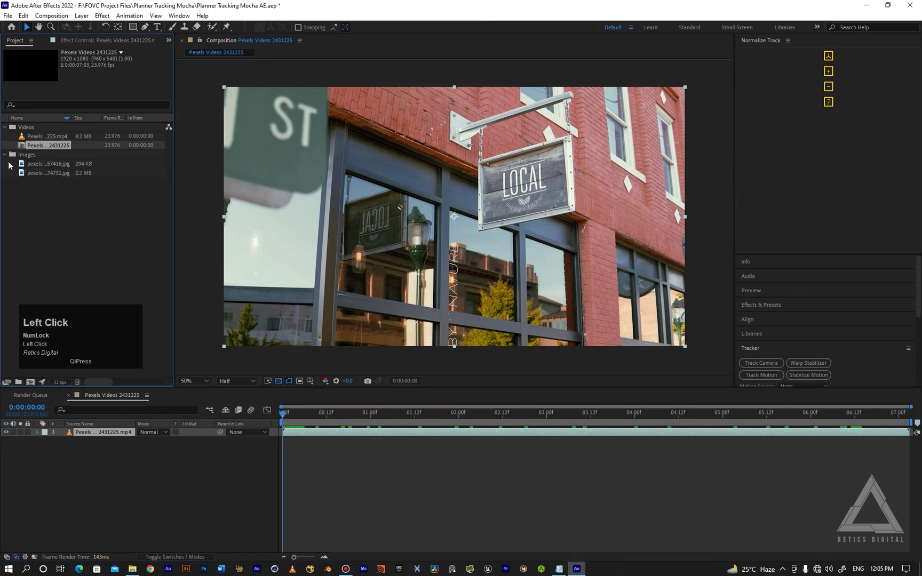
left_click(48, 171)
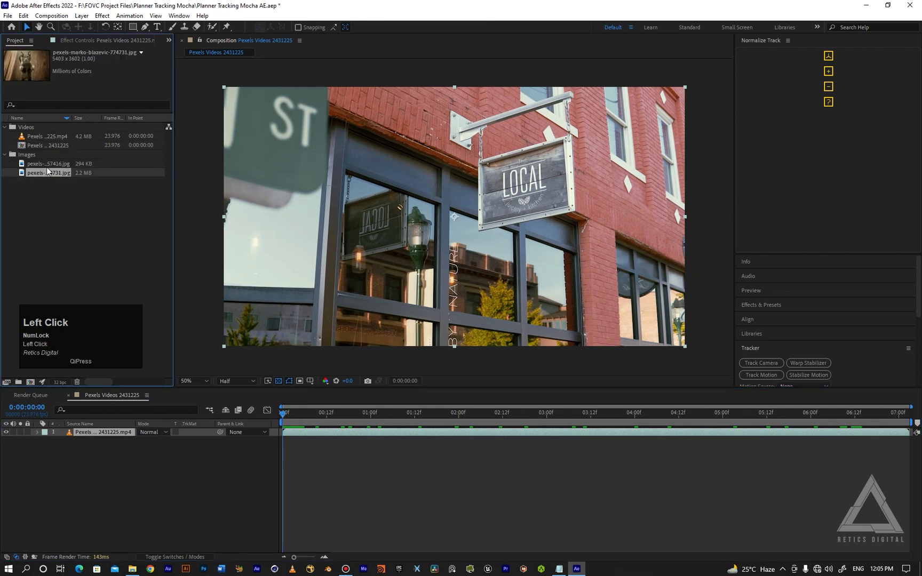
left_click(46, 166)
left_click_drag(45, 165, 103, 432)
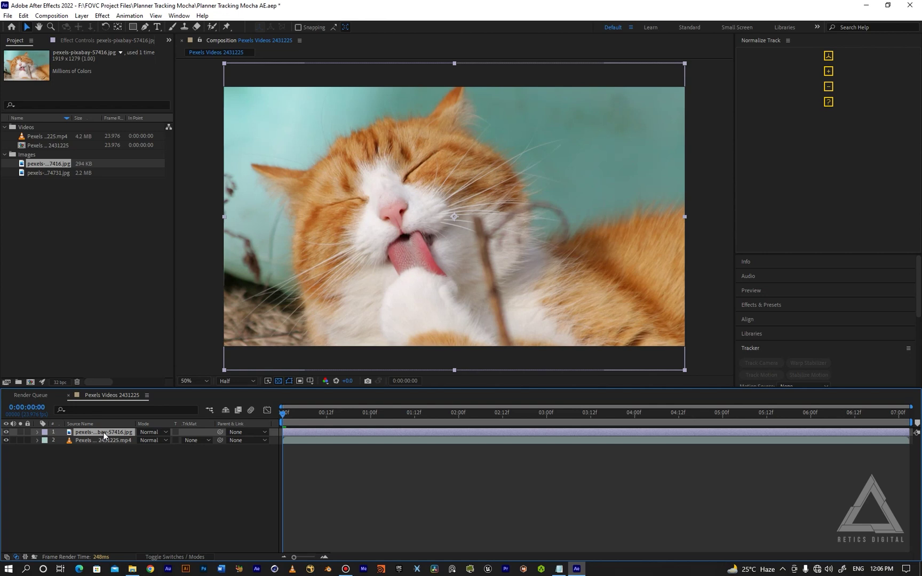
Pre-compose the cat image layer as "Texture", moving all attributes into the new composition.
right_click(105, 435)
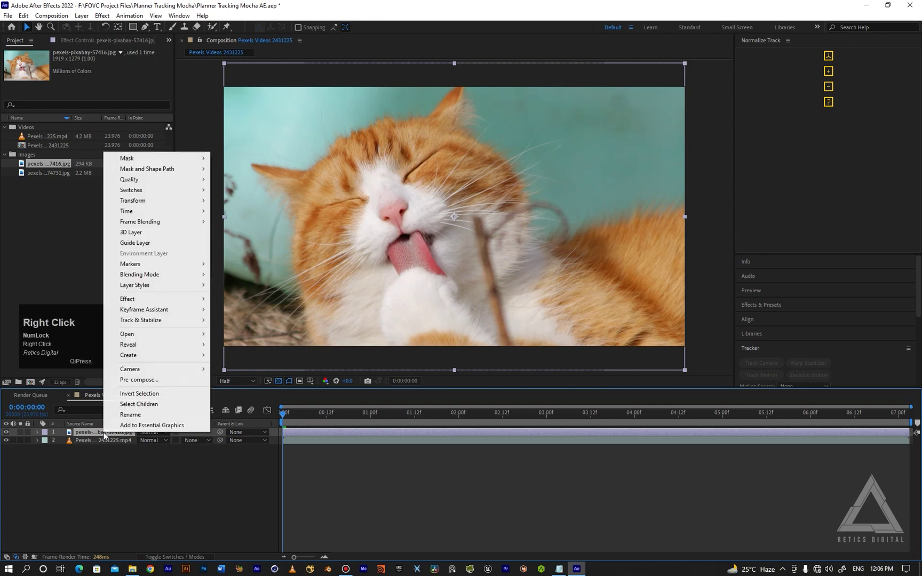
left_click(151, 377)
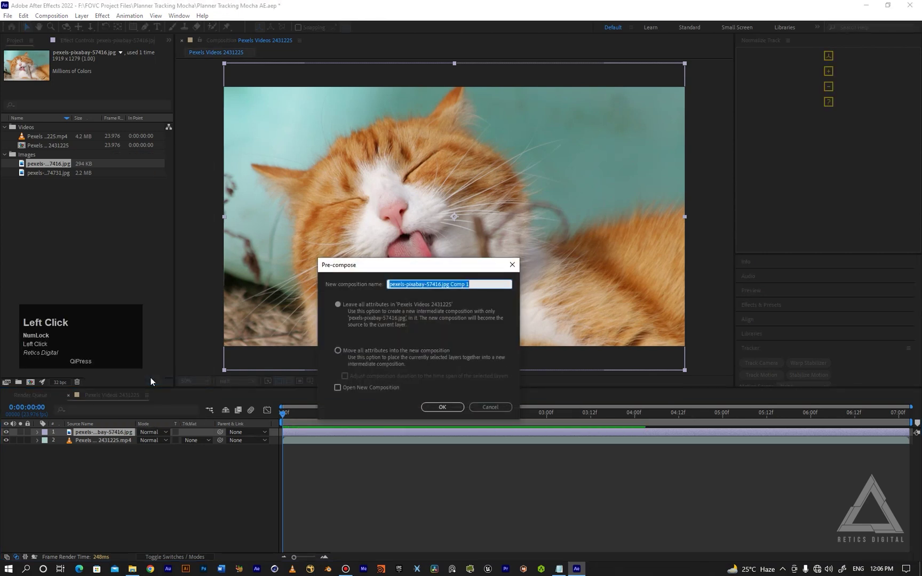
key("shift")
type("Texture")
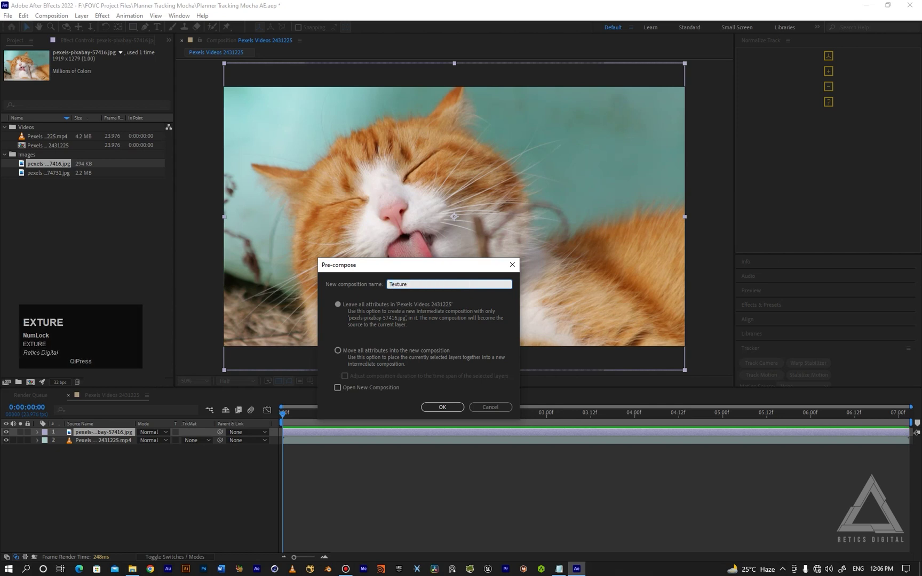
left_click(338, 351)
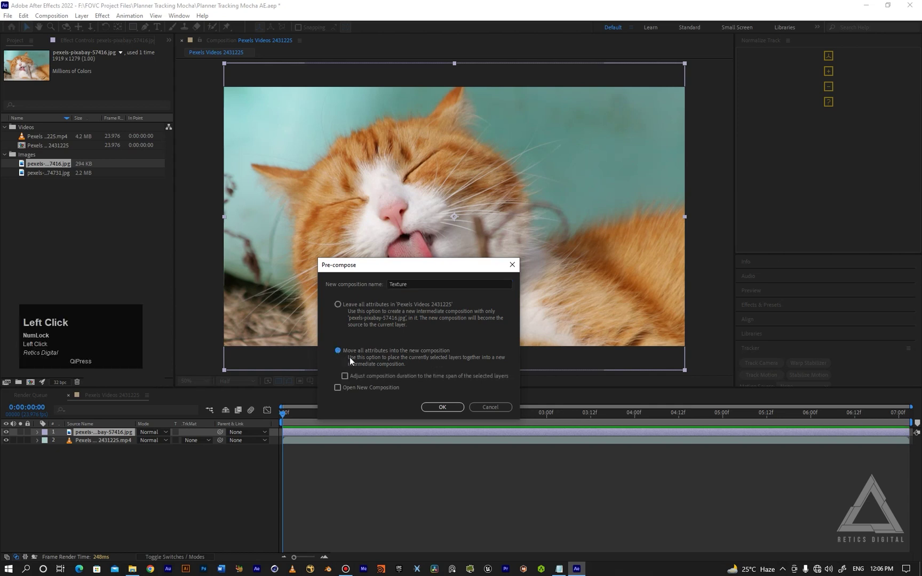
left_click(442, 406)
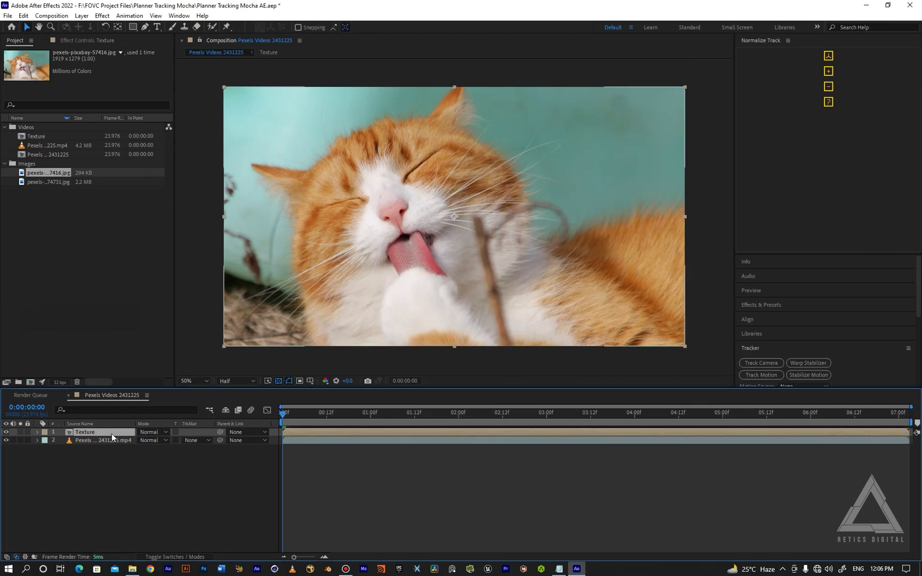
Examine the contents of the Texture composition and return to the Pexels Videos 2431225 composition.
double_click(111, 432)
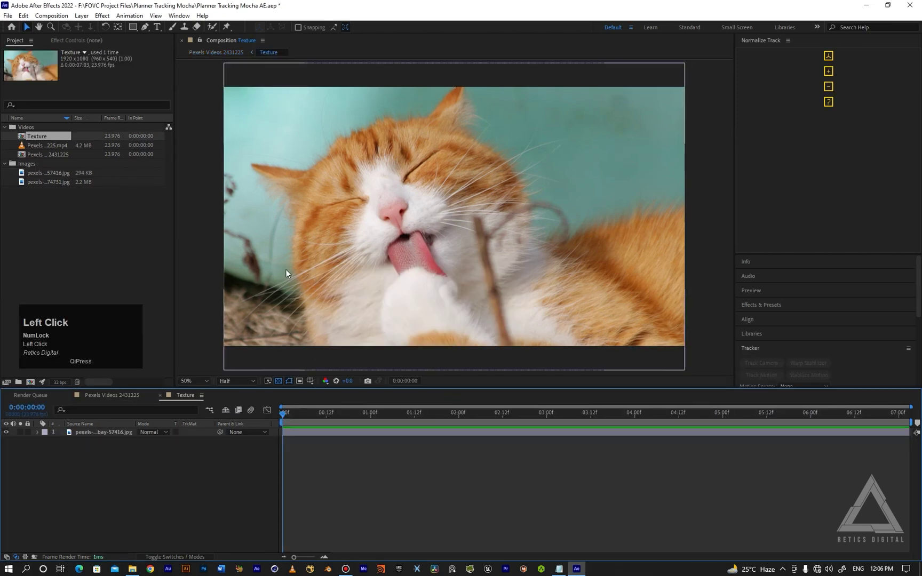
scroll(315, 269, "down", 2)
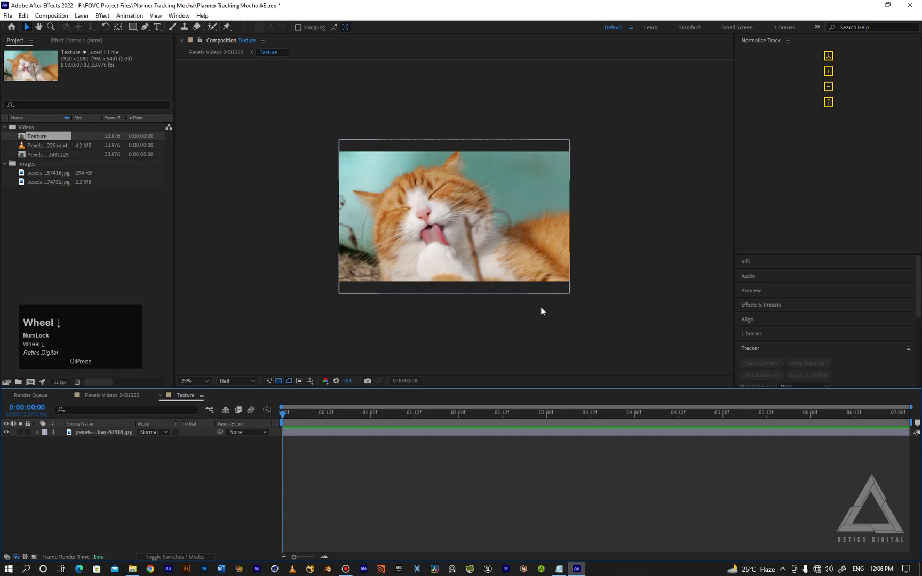
scroll(414, 282, "up", 2)
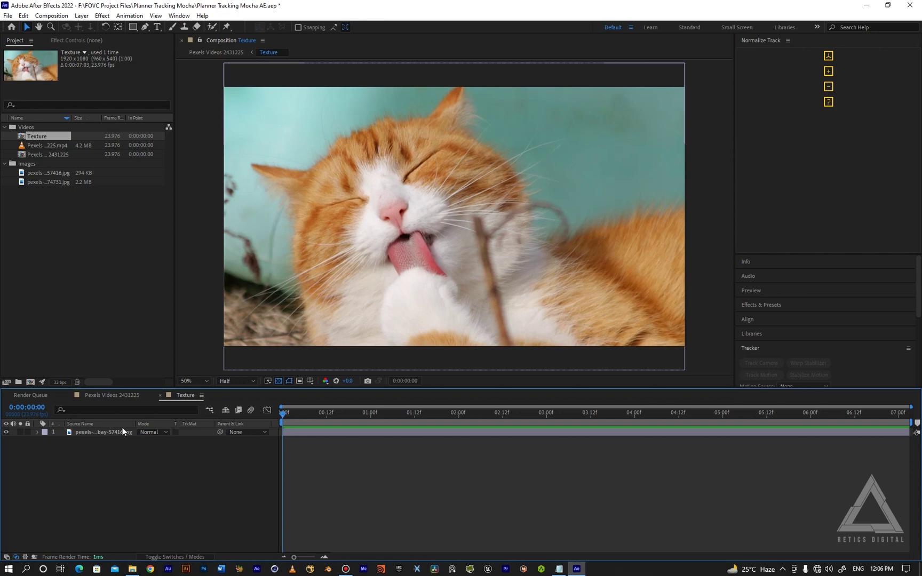
left_click(119, 395)
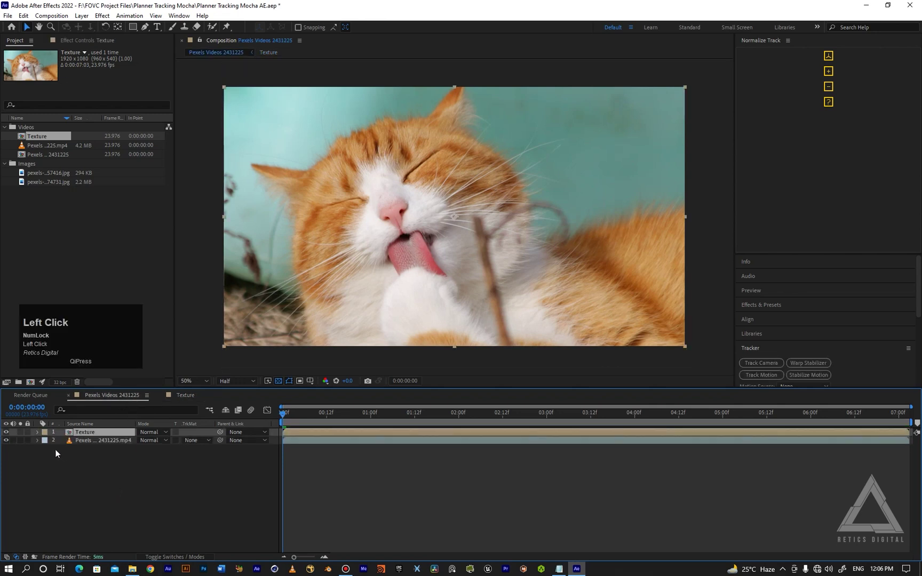
Hide the Texture layer so the street-sign footage beneath it shows.
left_click(100, 466)
left_click(88, 435)
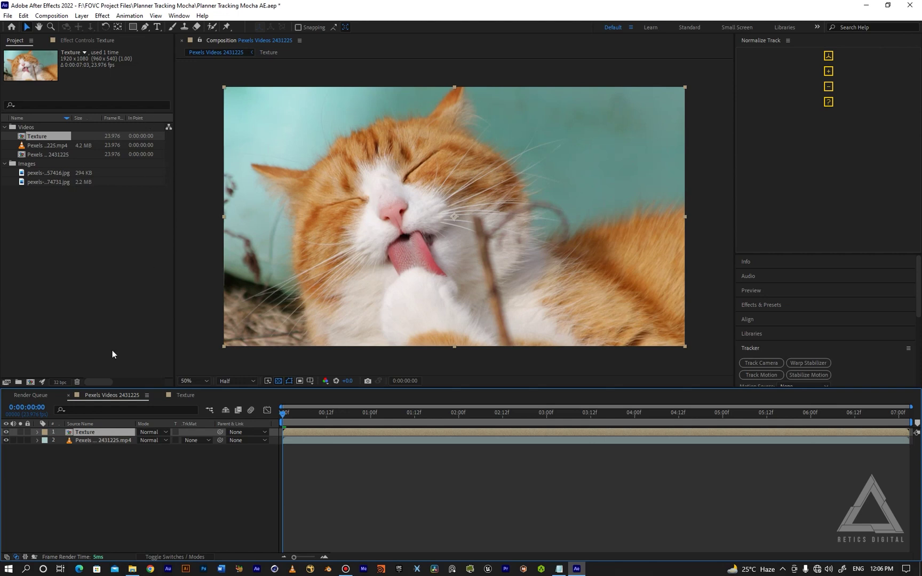
left_click(6, 432)
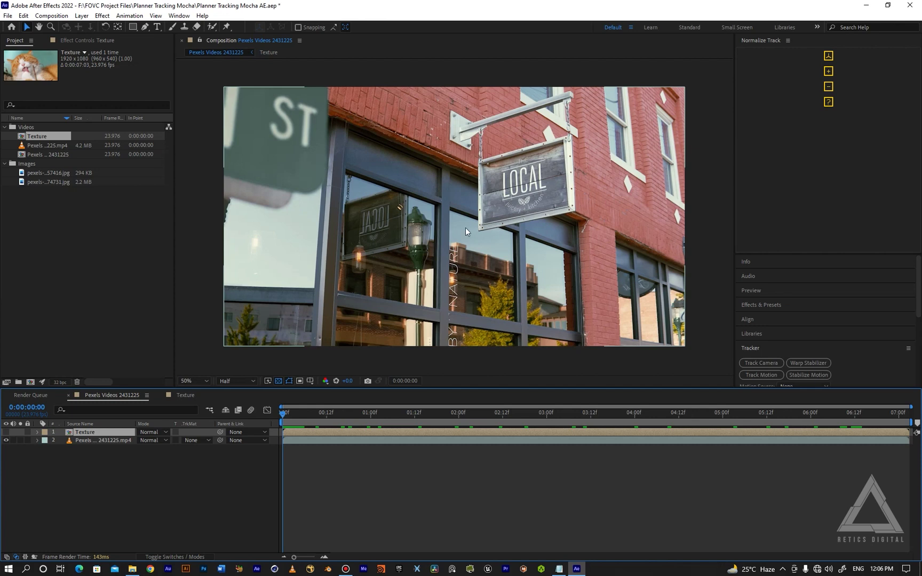
Apply the Mocha AE effect to the Pexels Videos 2431225.mp4 layer and show its effect controls.
left_click(87, 442)
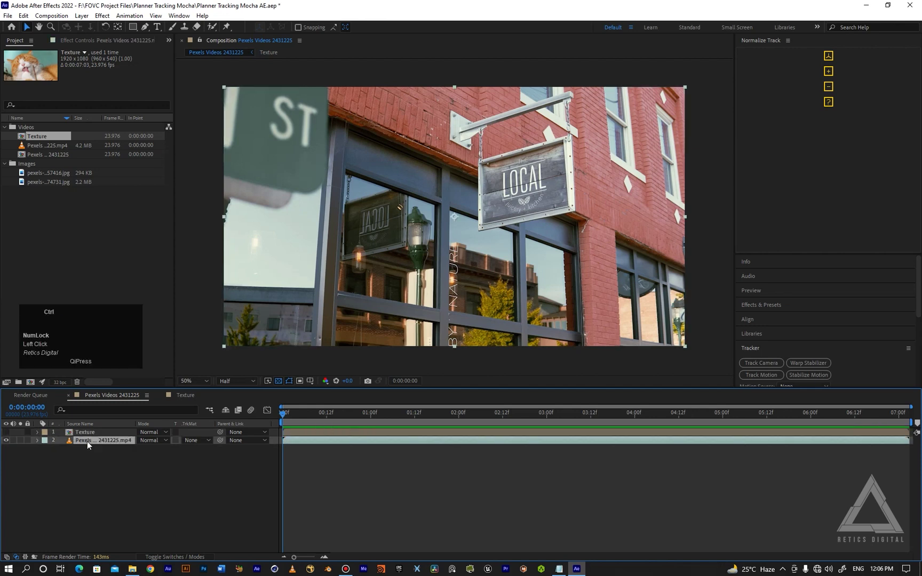
key("ctrl+space")
type("moch")
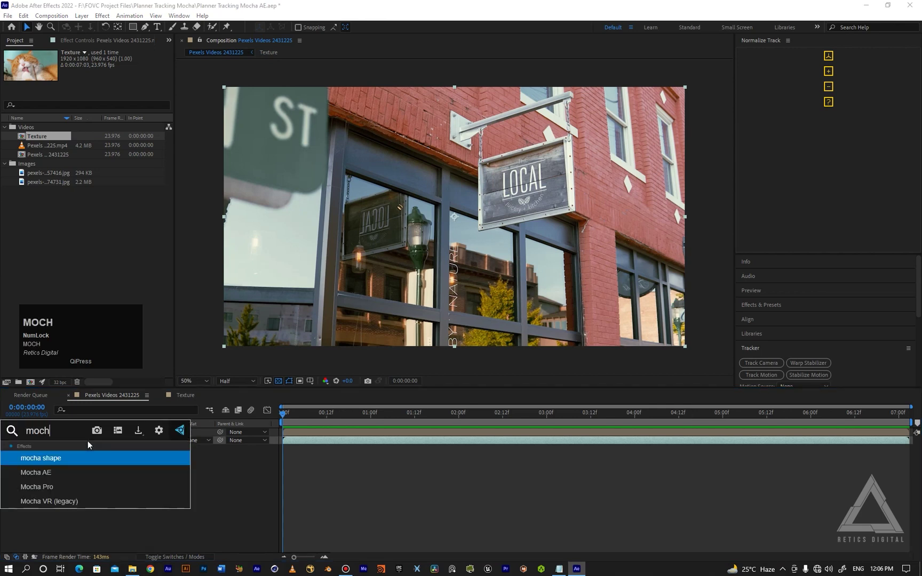
left_click(84, 469)
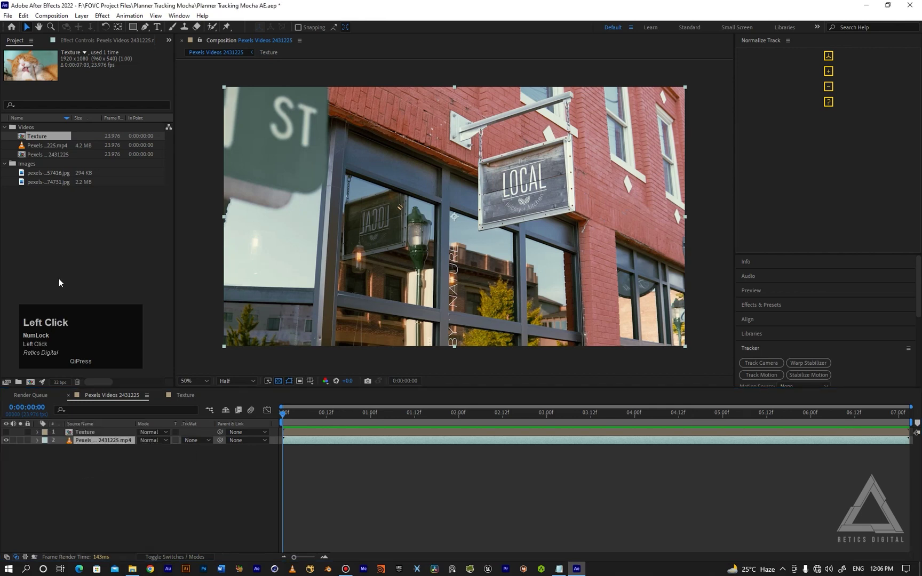
left_click(83, 42)
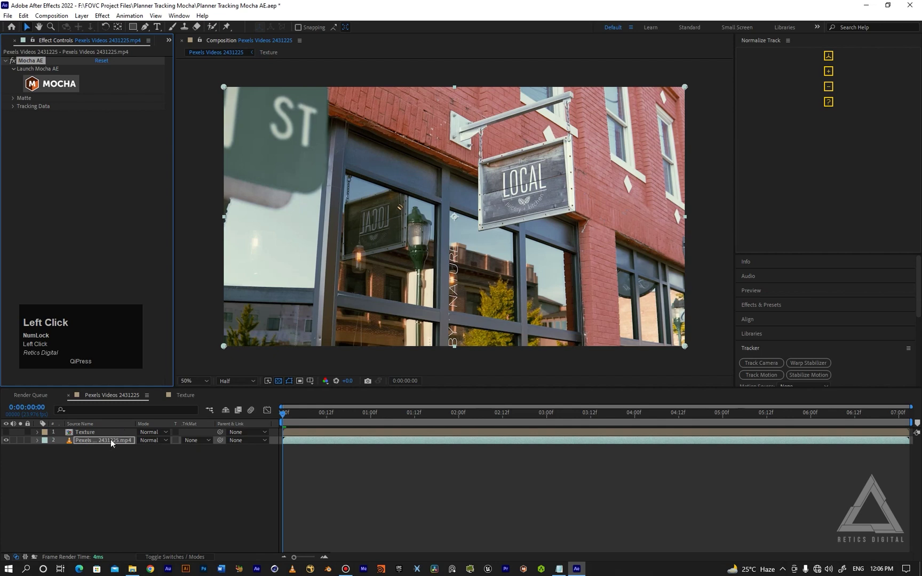
left_click(101, 15)
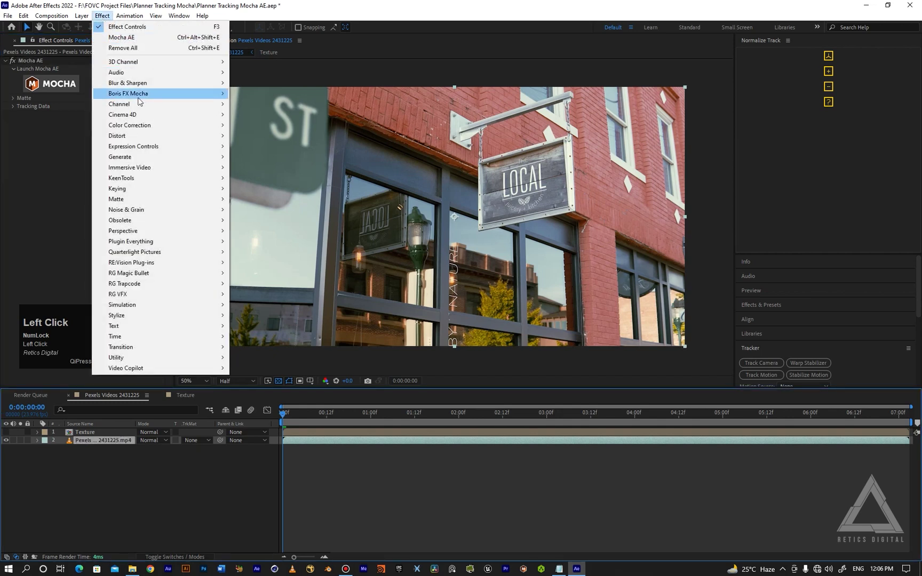
mouse_move(139, 95)
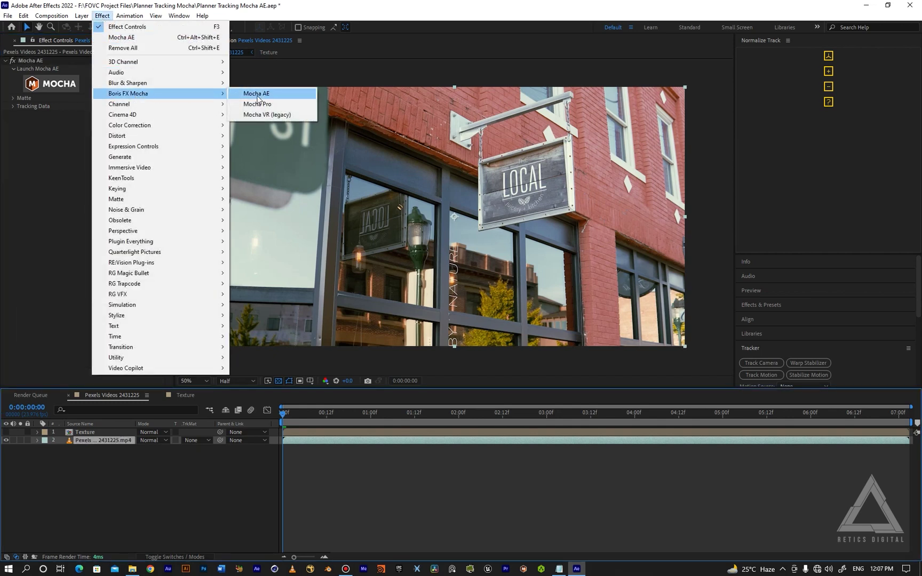
left_click(50, 160)
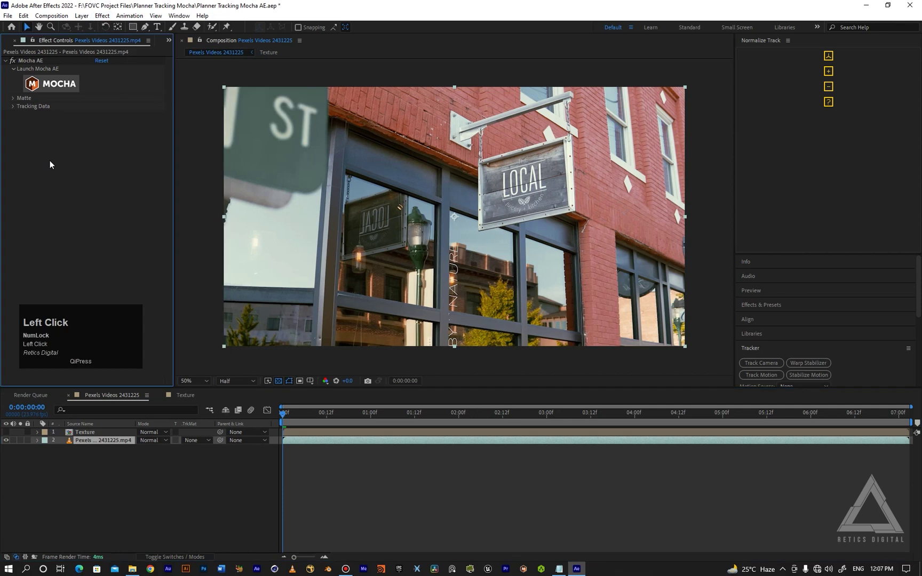
Set the composition preview resolution to Full and launch Mocha AE from the video layer's effect.
left_click(240, 382)
left_click(241, 405)
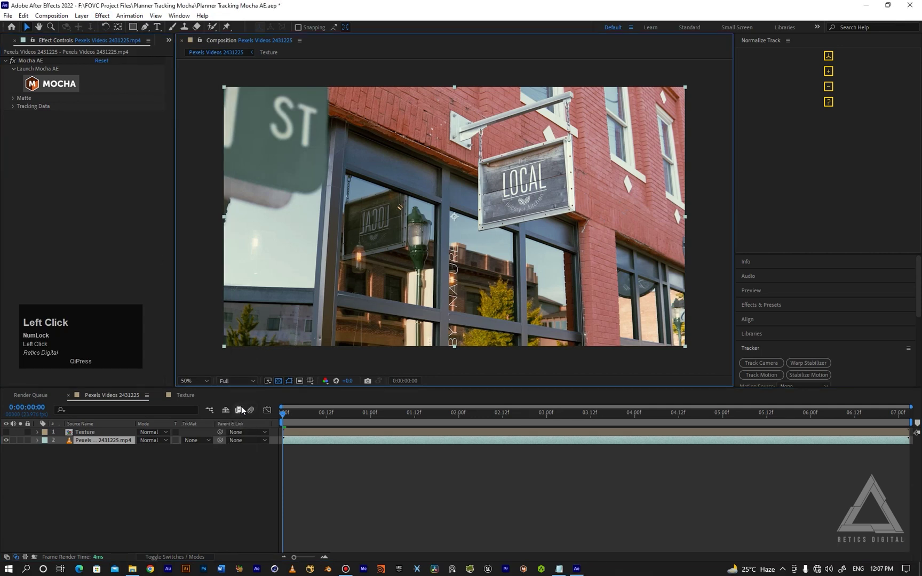
left_click(57, 88)
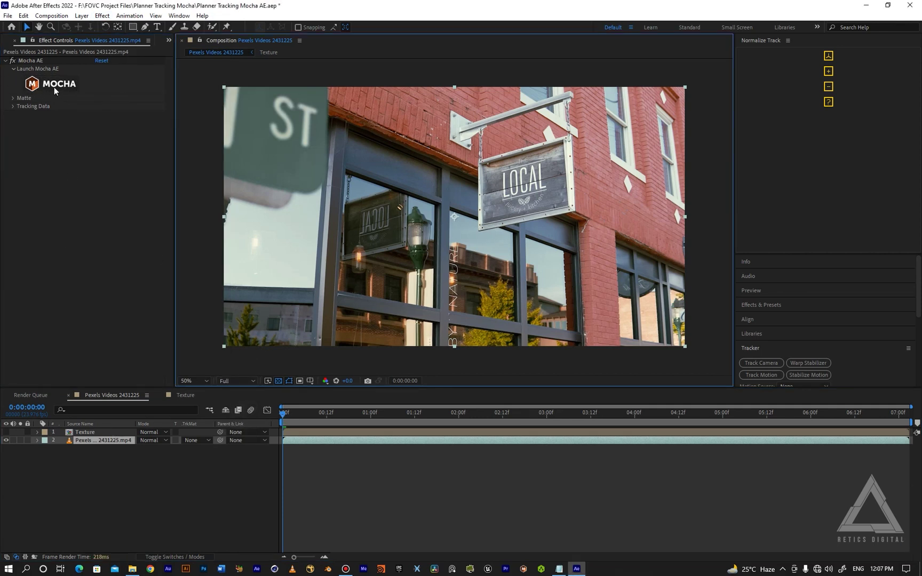
left_click(46, 86)
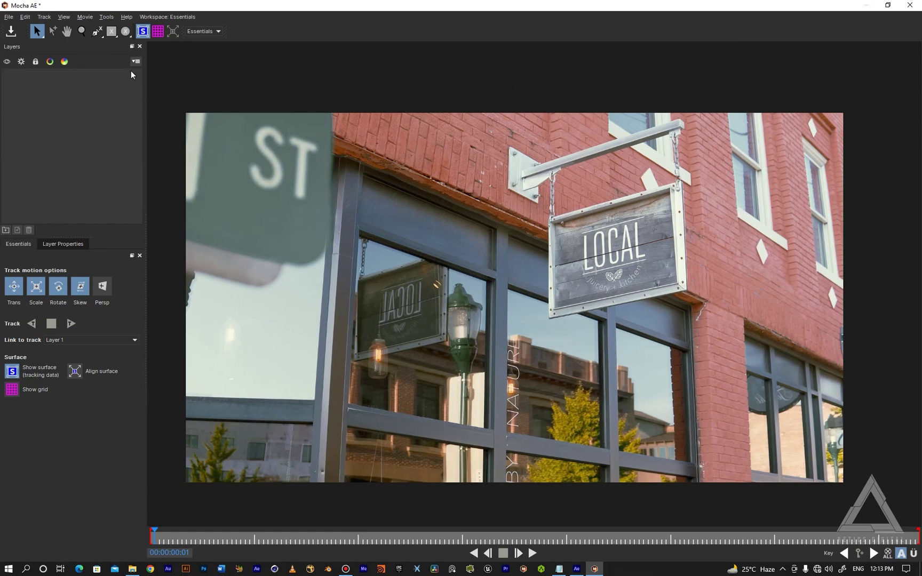
Draw a closed four-point X-Spline around the outer frame of the hanging LOCAL sign.
left_click(99, 34)
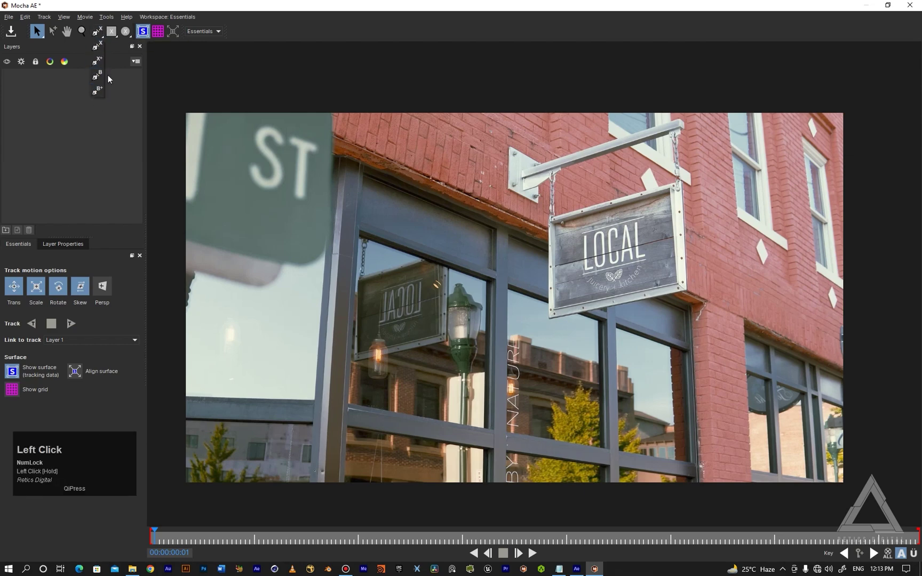
left_click_drag(108, 79, 110, 106)
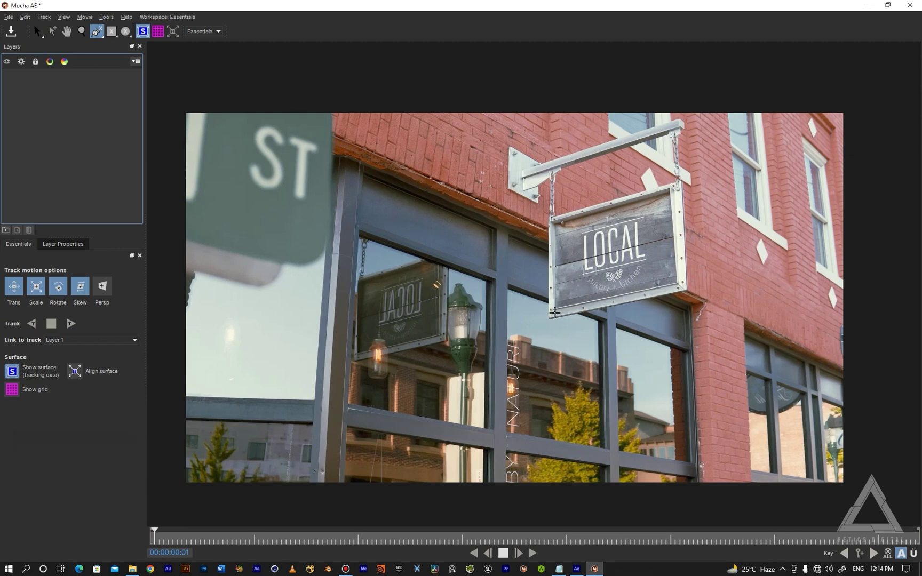
key("z")
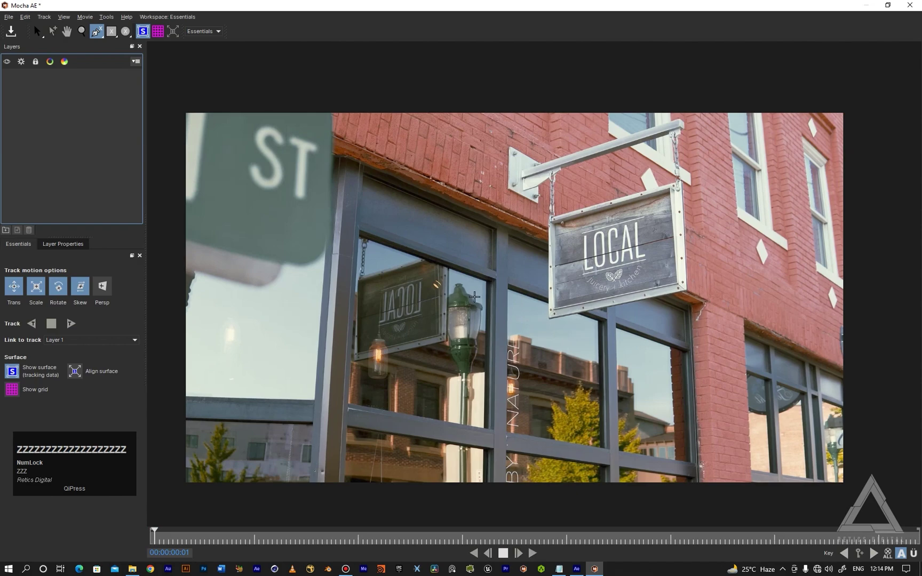
left_click_drag(573, 366, 535, 405)
key("x")
key("z")
left_click_drag(549, 356, 550, 385)
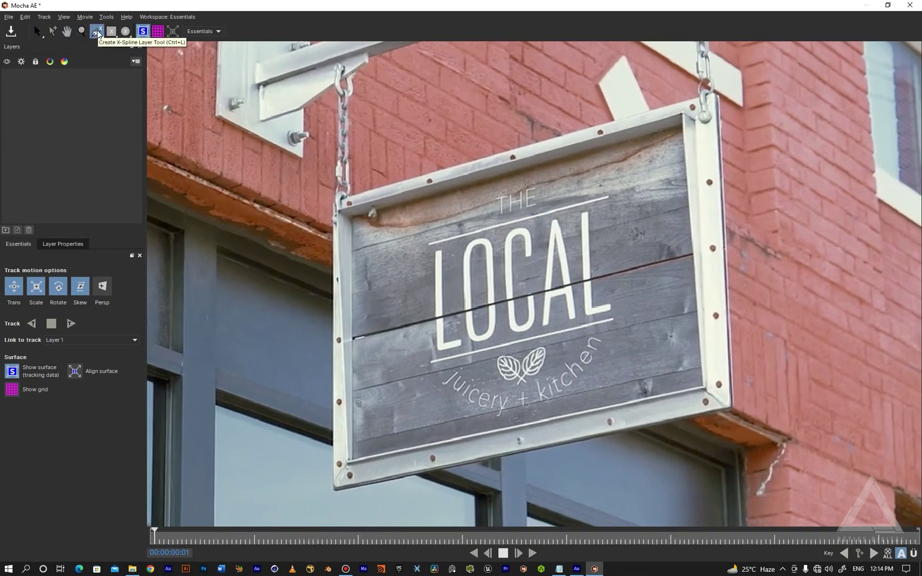
left_click(702, 103)
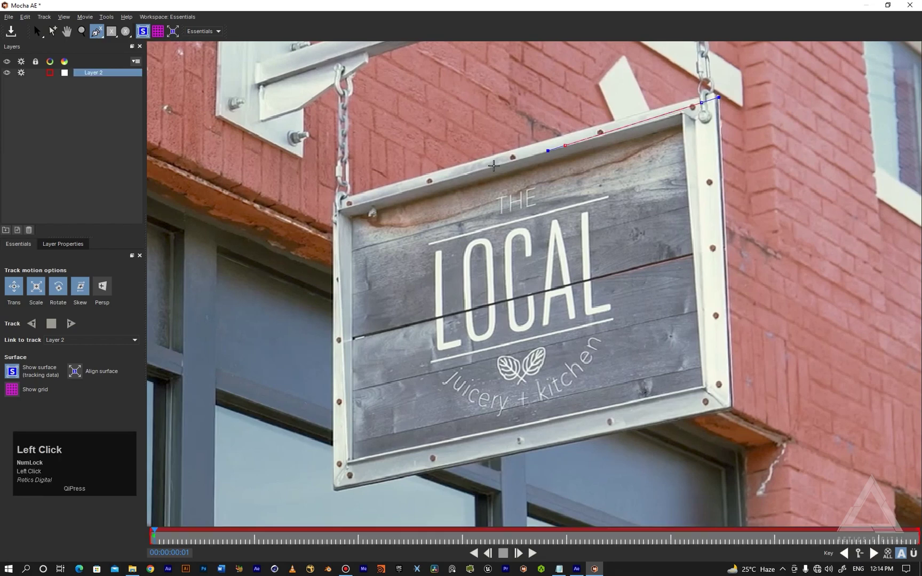
left_click(334, 204)
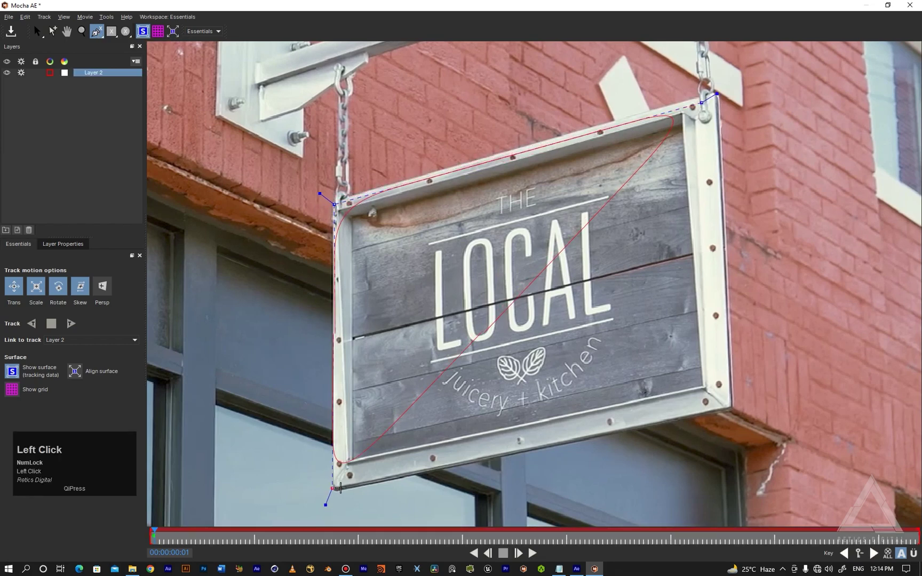
left_click(339, 484)
left_click(722, 399)
right_click(734, 314)
key("ctrl+z")
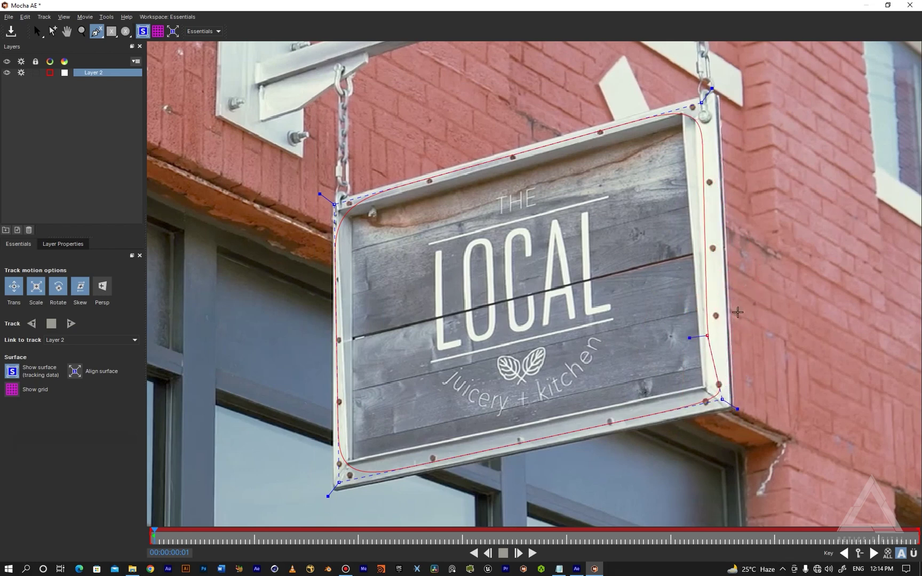
right_click(746, 295)
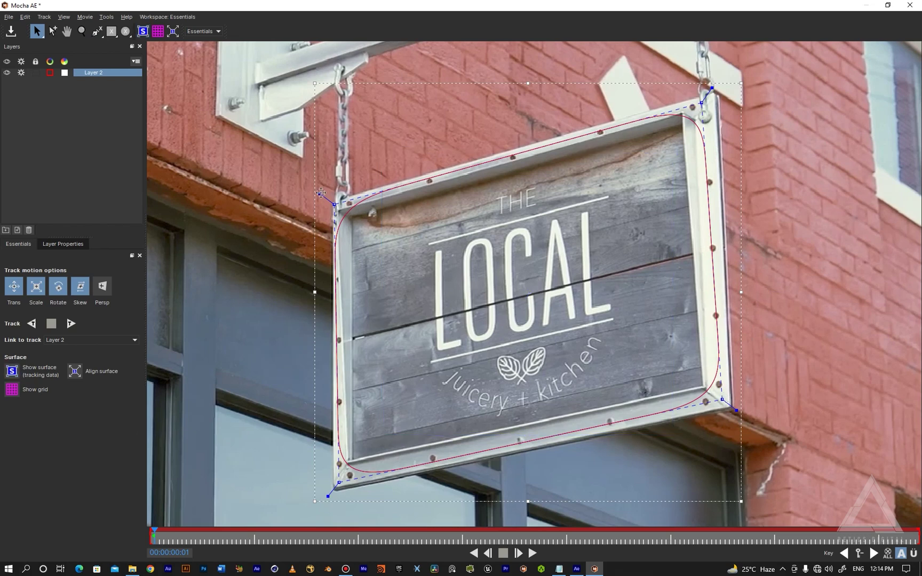
Sharpen all four corner points of the X-Spline so its edges run straight along the LOCAL sign's outer frame.
left_click_drag(321, 193, 317, 191)
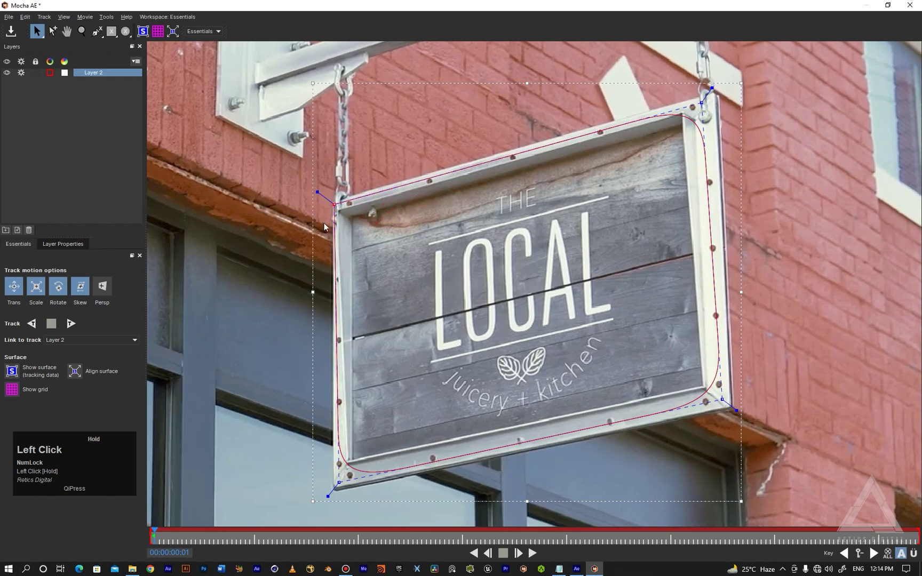
left_click_drag(325, 502, 323, 506)
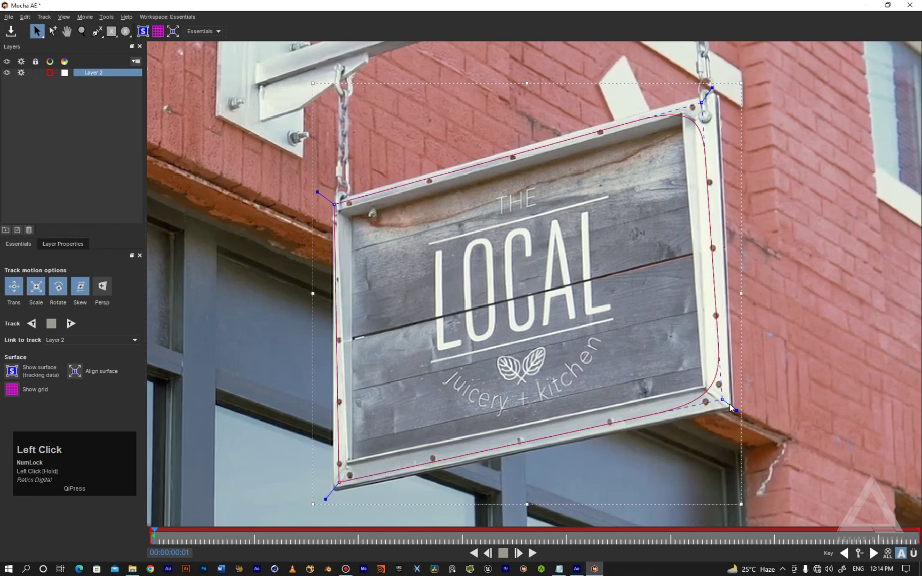
left_click_drag(735, 411, 739, 412)
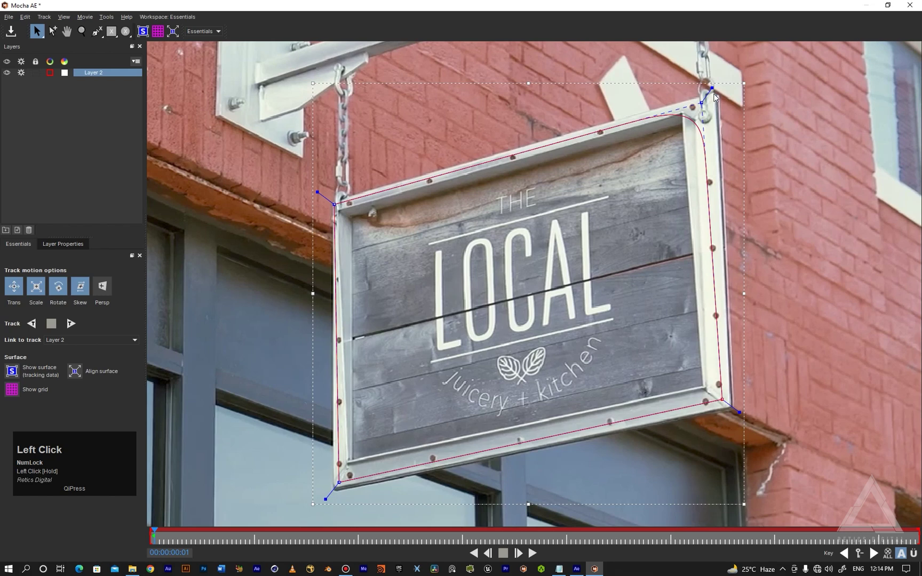
left_click_drag(713, 87, 714, 85)
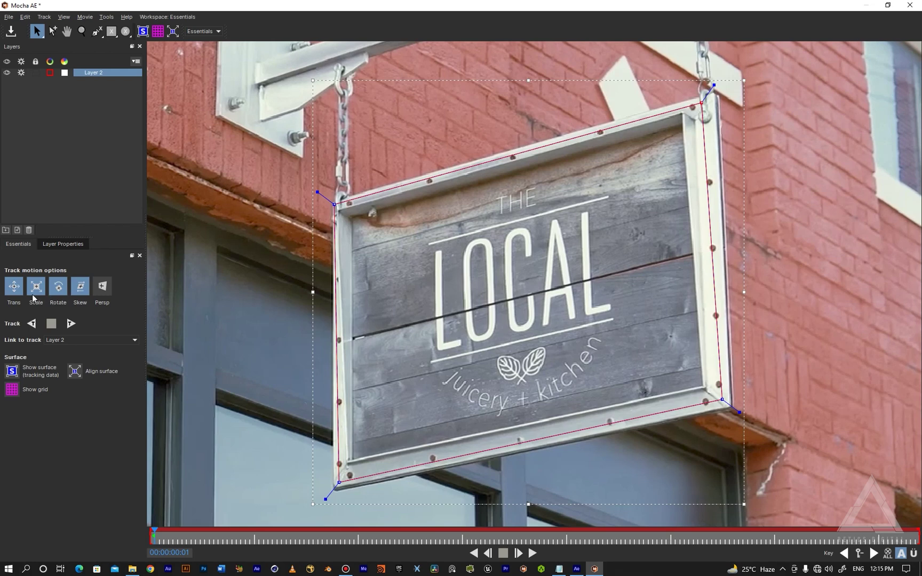
Enable Perspective in the track motion options, track the spline forward through the clip, and play back the result.
left_click(96, 290)
left_click(72, 323)
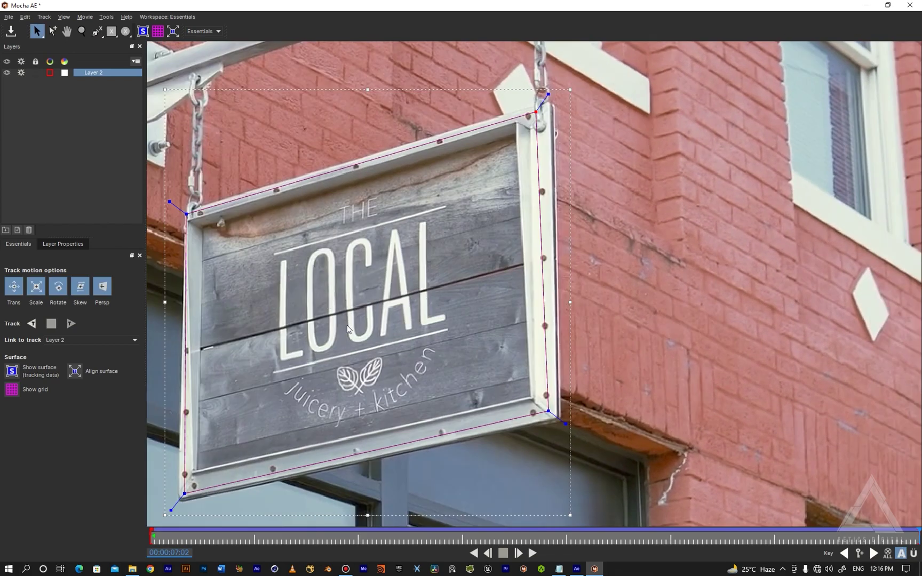
left_click(487, 554)
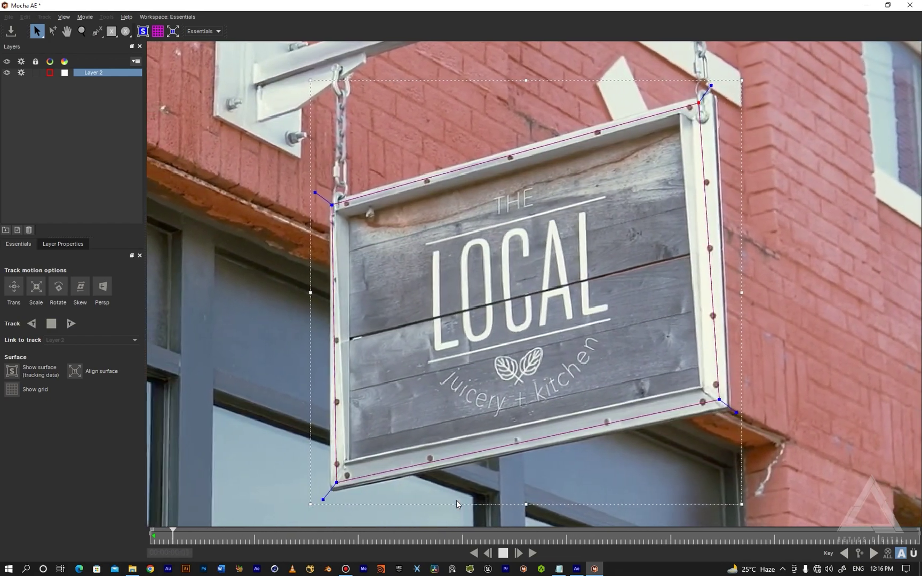
left_click(505, 554)
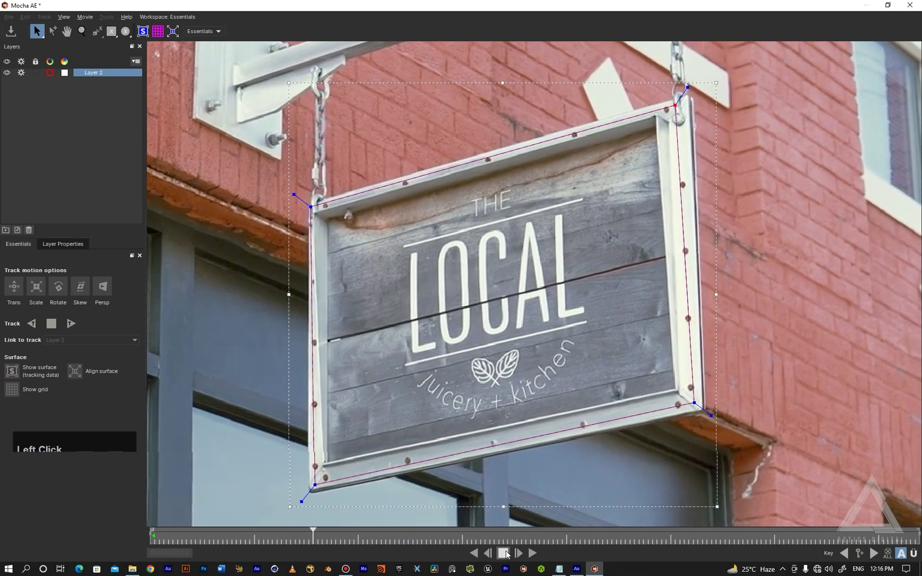
Show the planar surface and grid, and fit the surface's four corners to the sign's inner wooden panel.
left_click(143, 33)
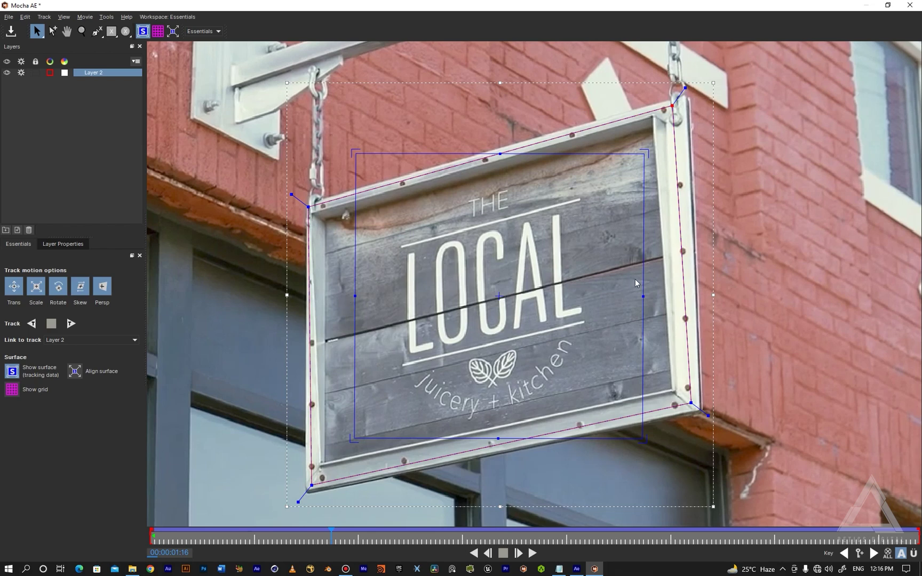
left_click(158, 32)
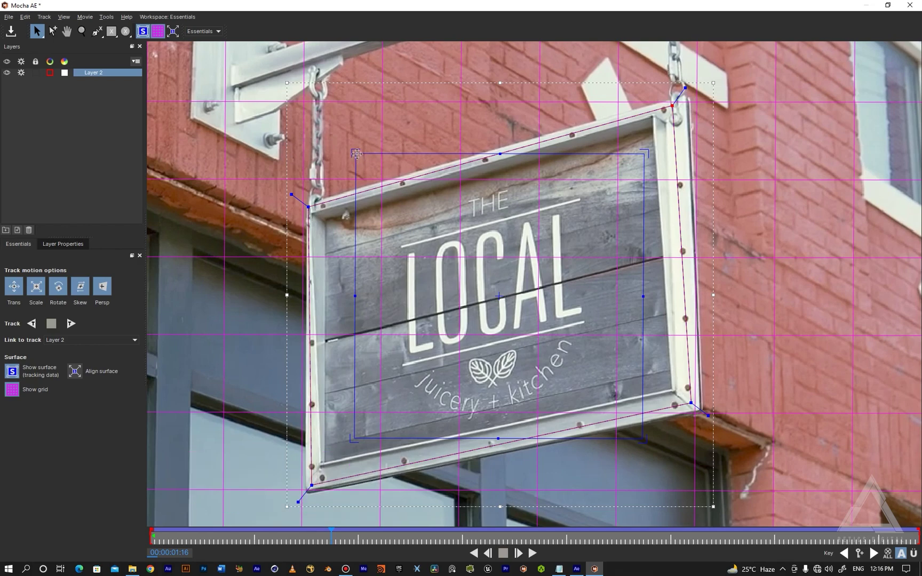
left_click_drag(357, 154, 326, 220)
left_click_drag(644, 155, 653, 129)
left_click_drag(643, 441, 671, 391)
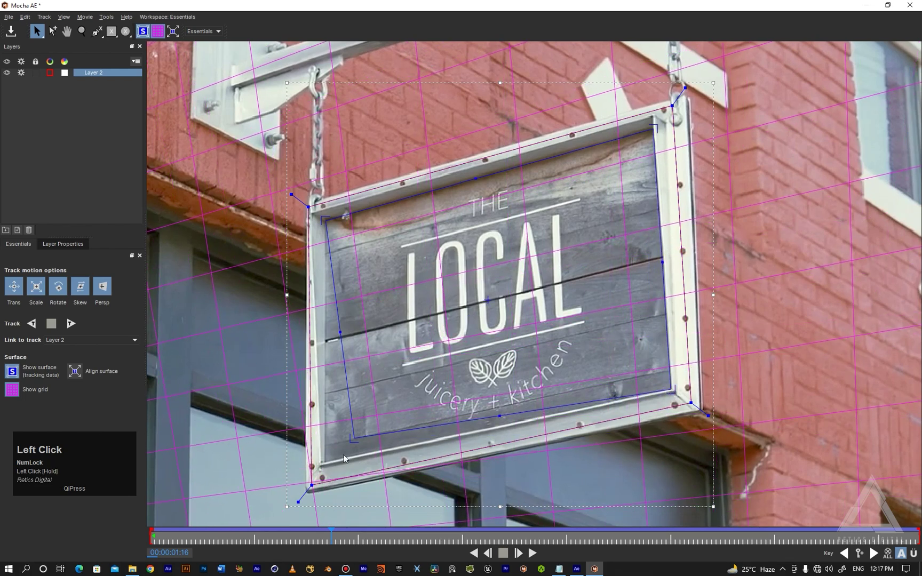
left_click_drag(353, 436, 324, 457)
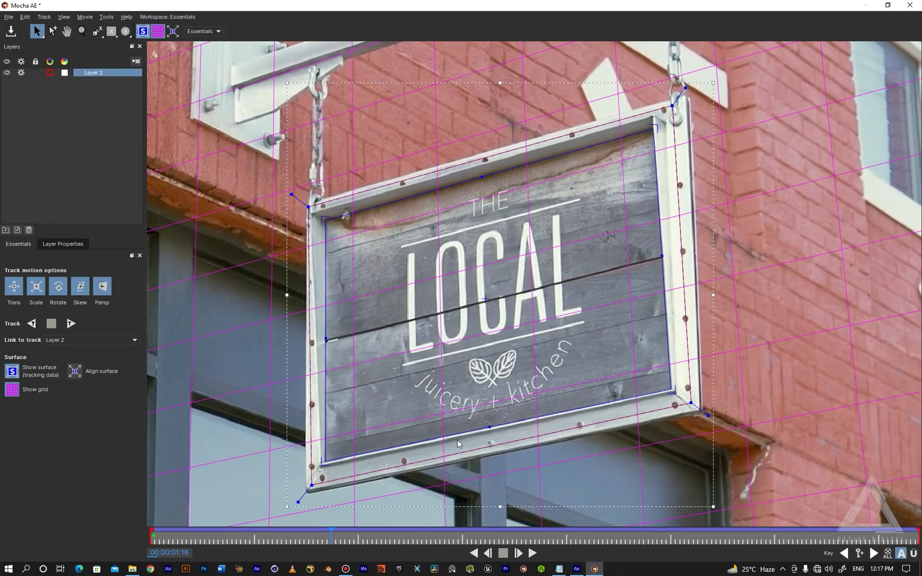
Examine the surface corners against the sign's inner panel up close, and play the clip to check the grid's tracking.
key("z")
left_click_drag(362, 421, 599, 163)
key("x")
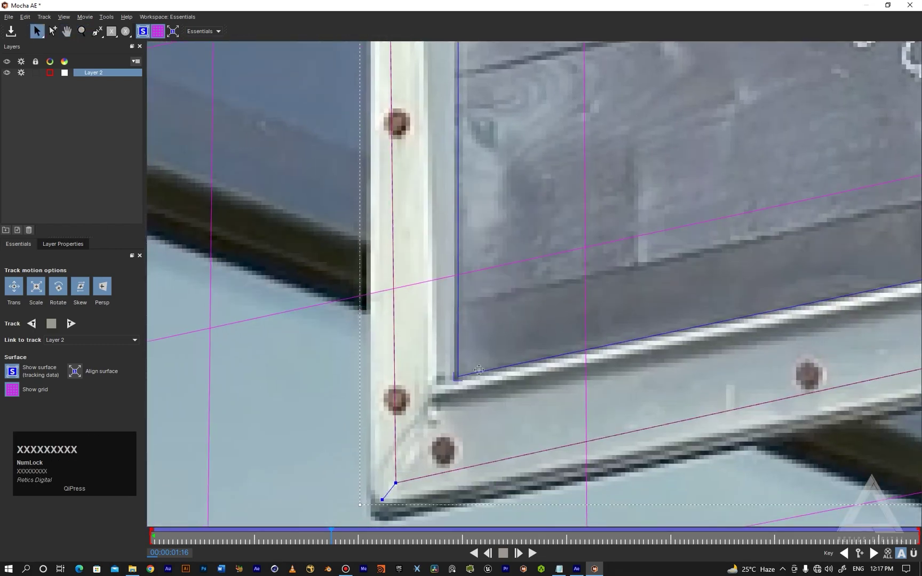
left_click(460, 374)
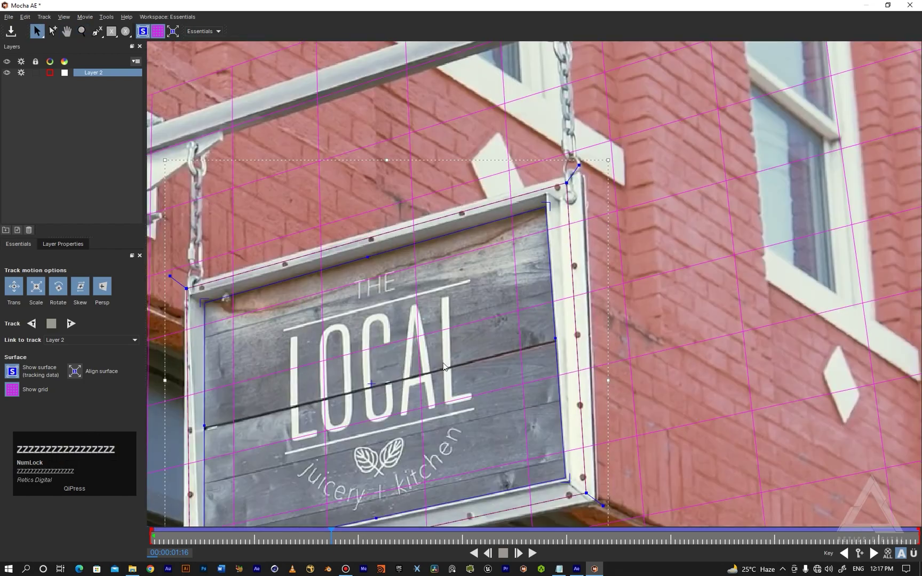
left_click(416, 300)
key("z")
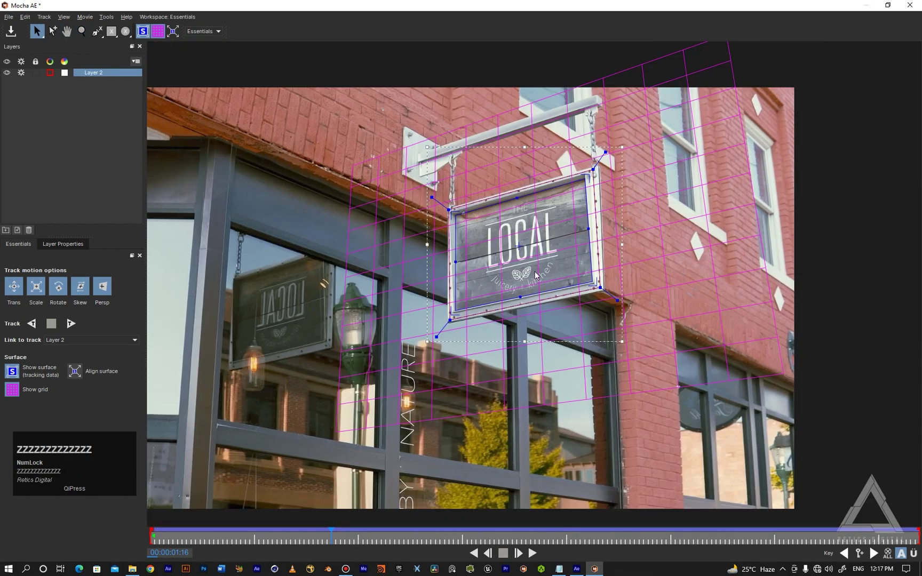
key("x")
left_click_drag(536, 274, 462, 360)
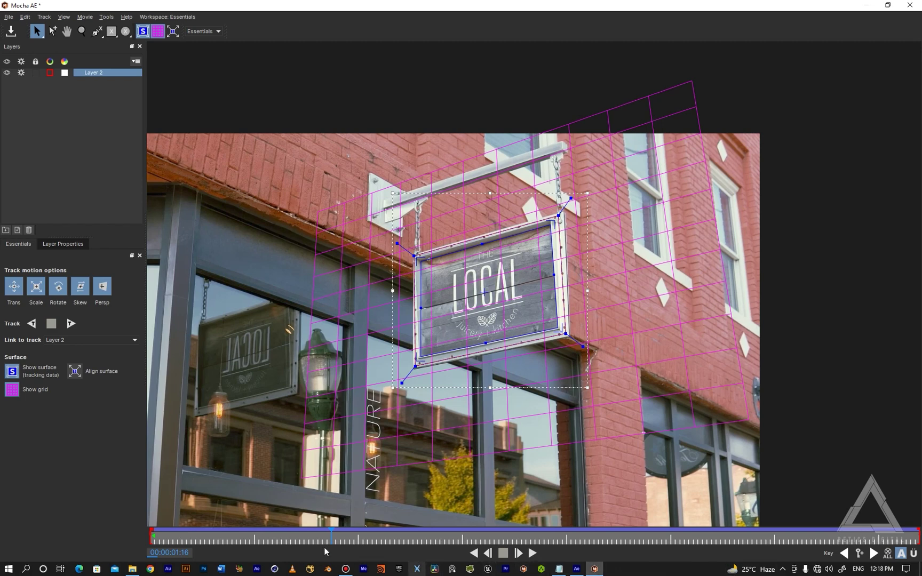
left_click(532, 553)
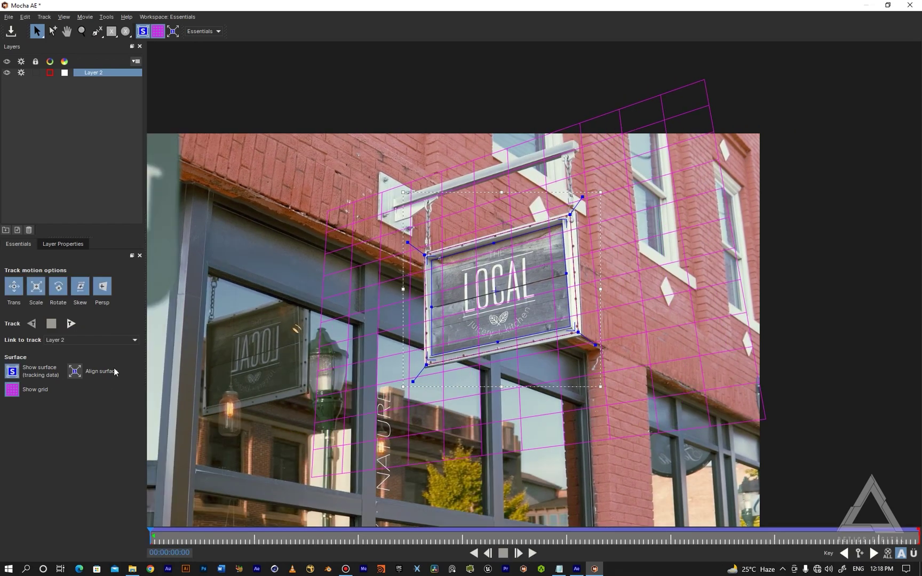
Save the track and close Mocha AE, and make the Texture layer visible in the After Effects composition.
left_click(11, 33)
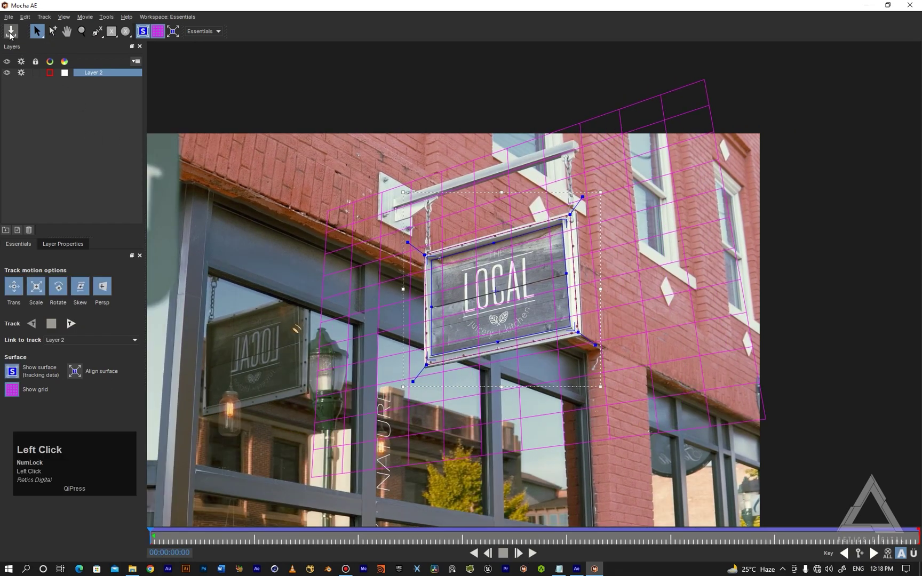
left_click(909, 5)
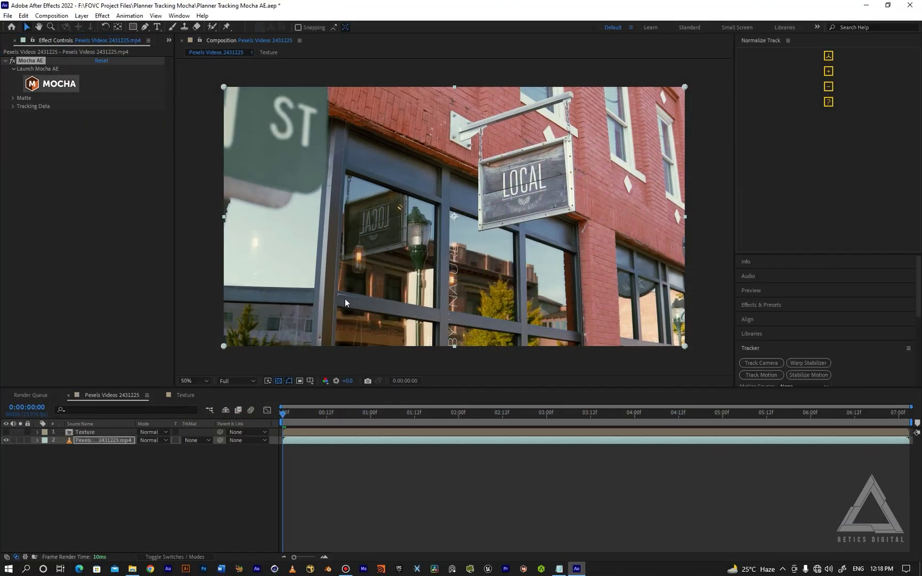
left_click(73, 478)
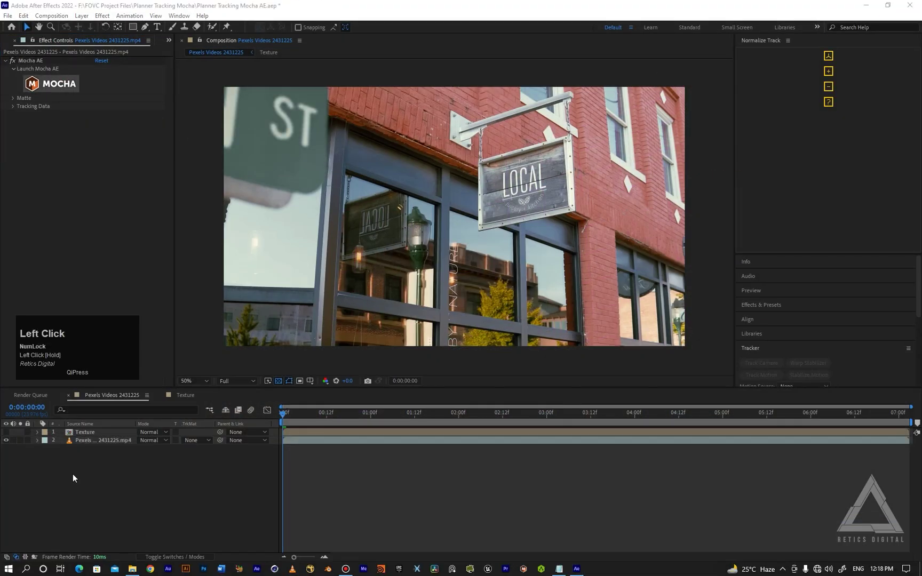
left_click(5, 433)
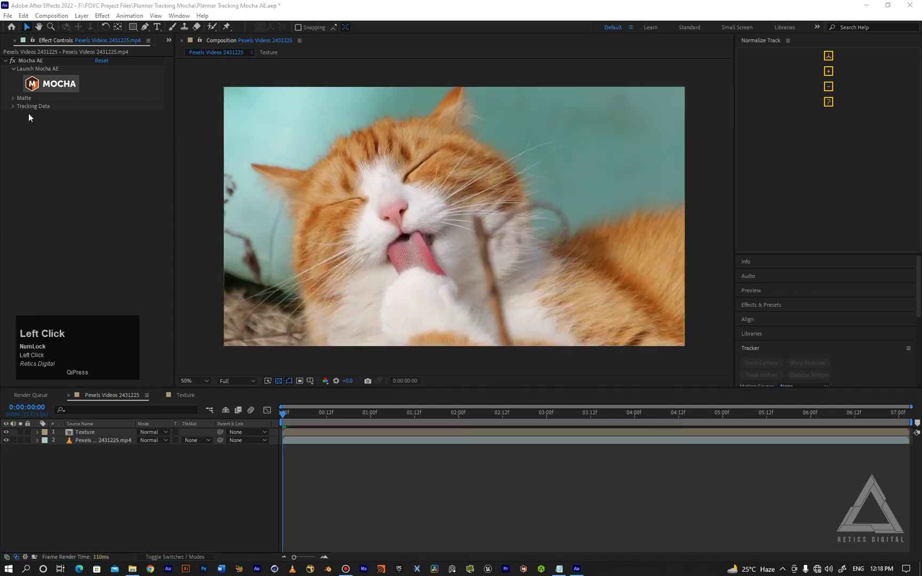
Create track data in the Mocha AE effect from the tracked Layer 2.
left_click(14, 106)
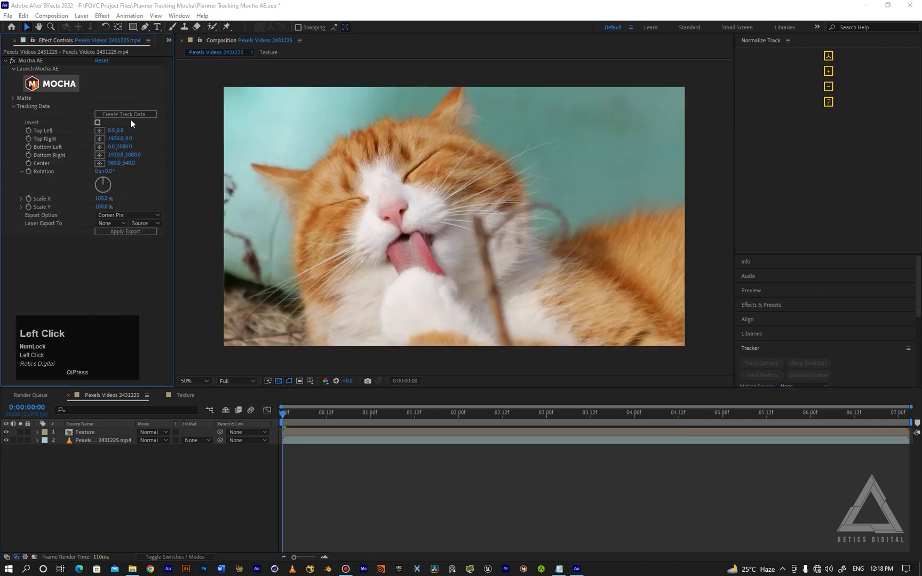
left_click(130, 116)
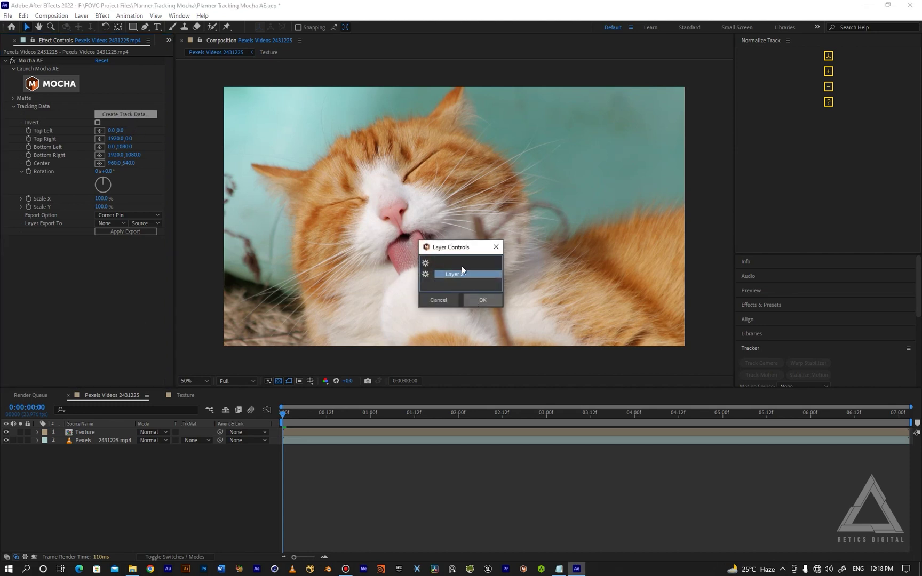
left_click(476, 300)
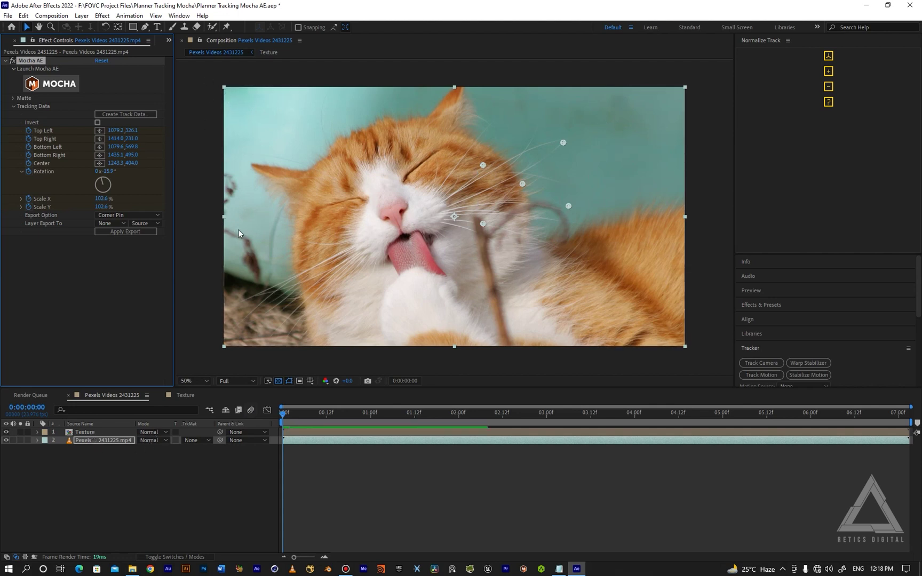
Export the tracking data to the Texture layer as Corner Pin (Support Motion Blur).
left_click(127, 214)
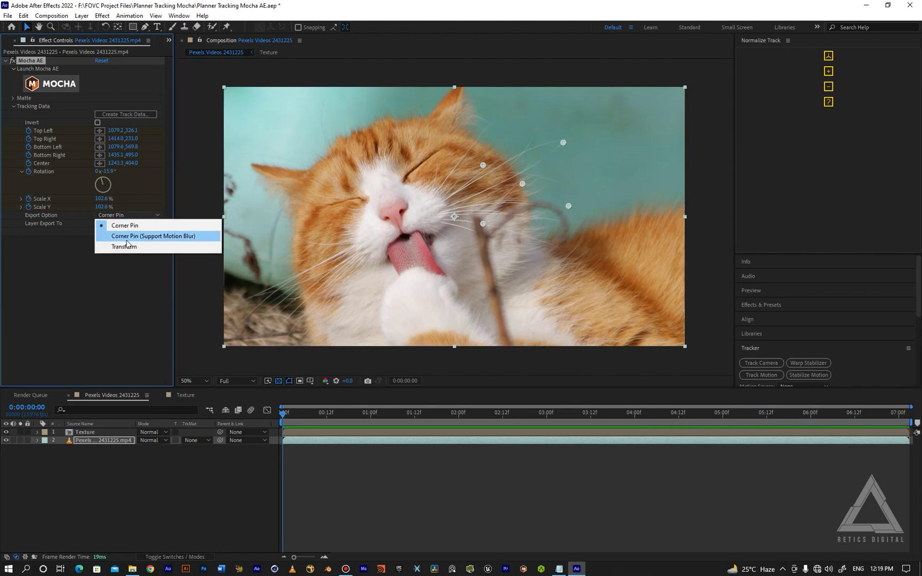
left_click(126, 238)
left_click(112, 223)
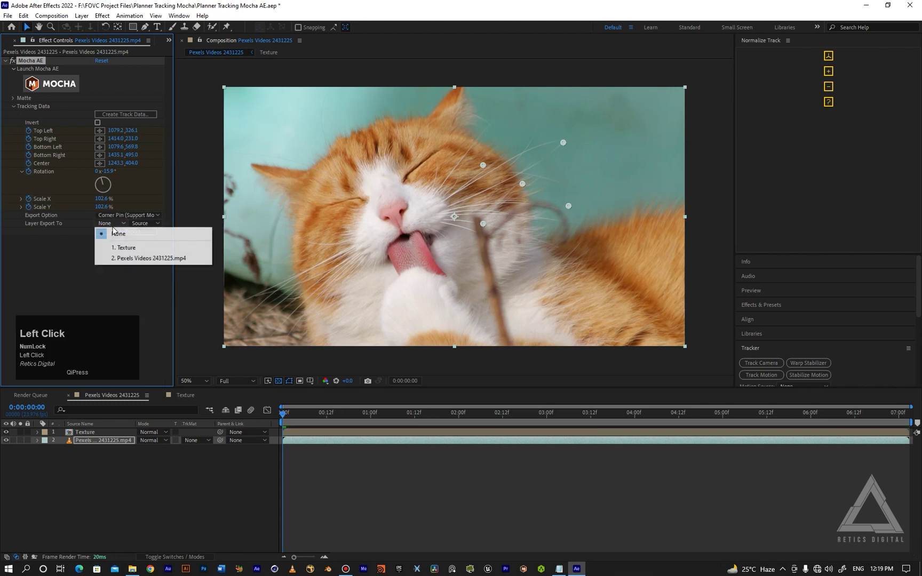
left_click(120, 247)
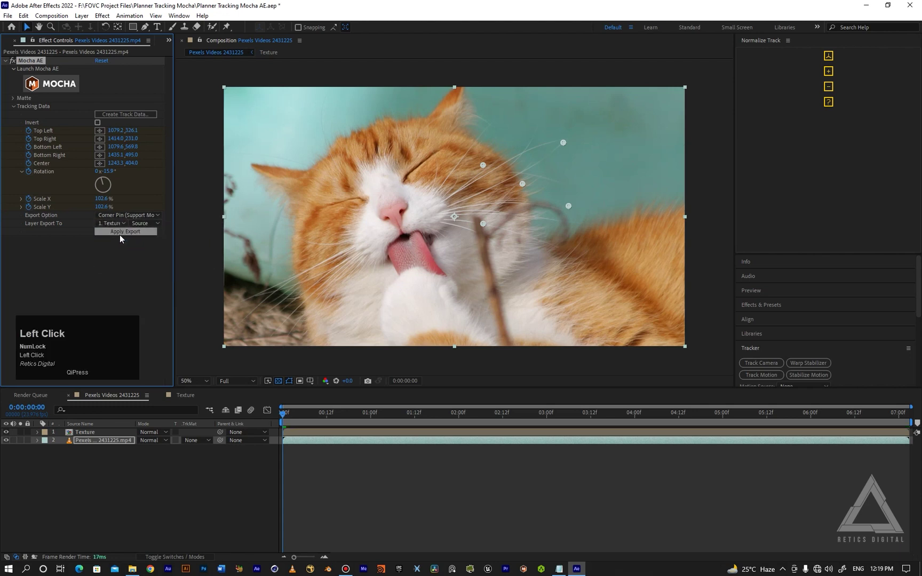
left_click(119, 235)
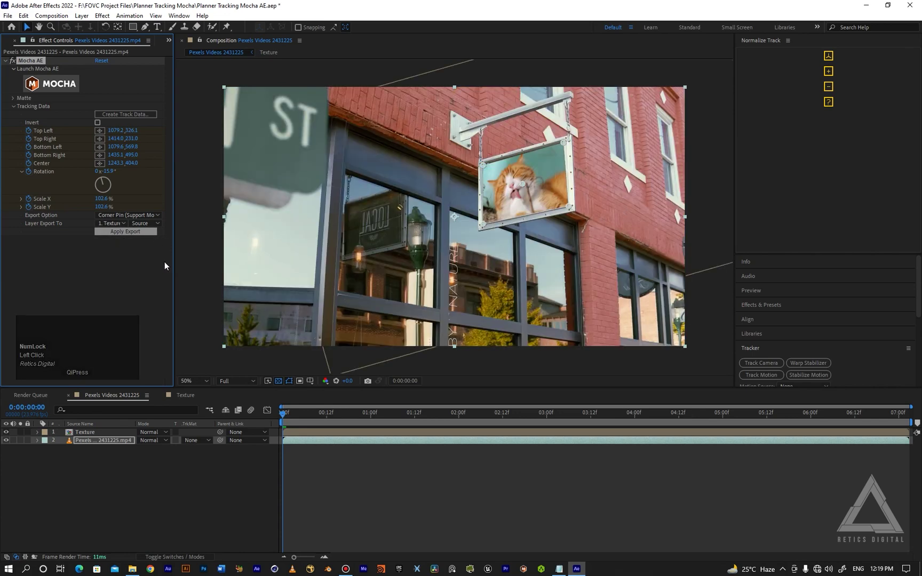
Play the composition and examine up close how the cat image follows the hanging sign.
left_click(177, 503)
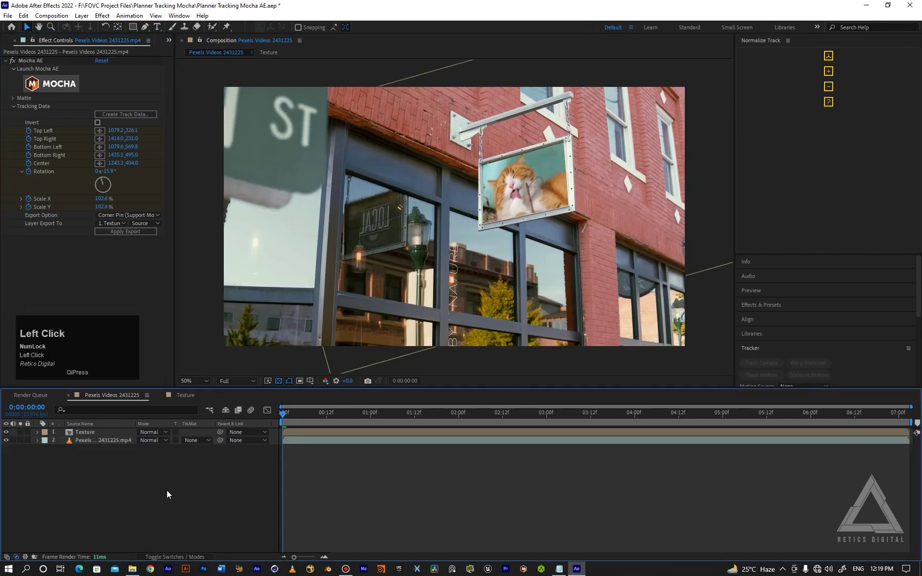
key("space")
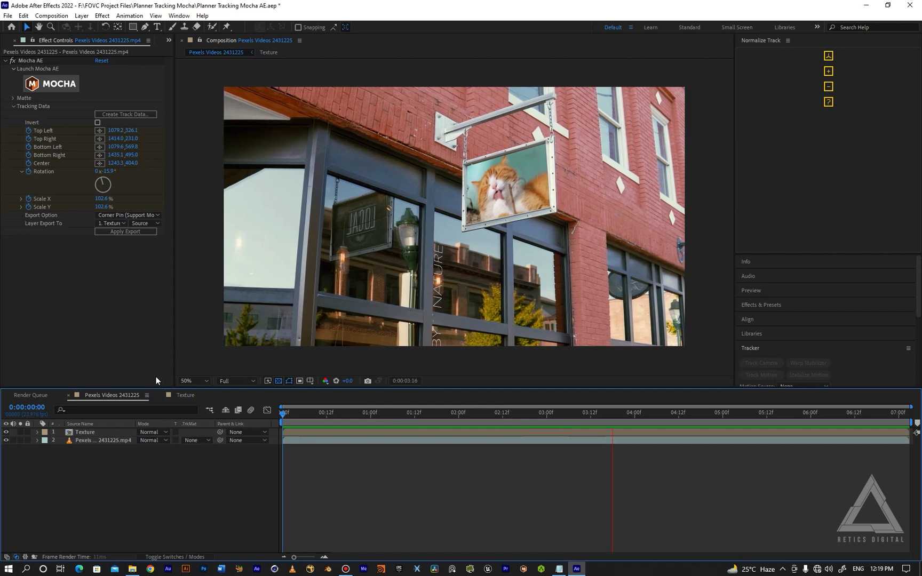
scroll(515, 176, "up", 2)
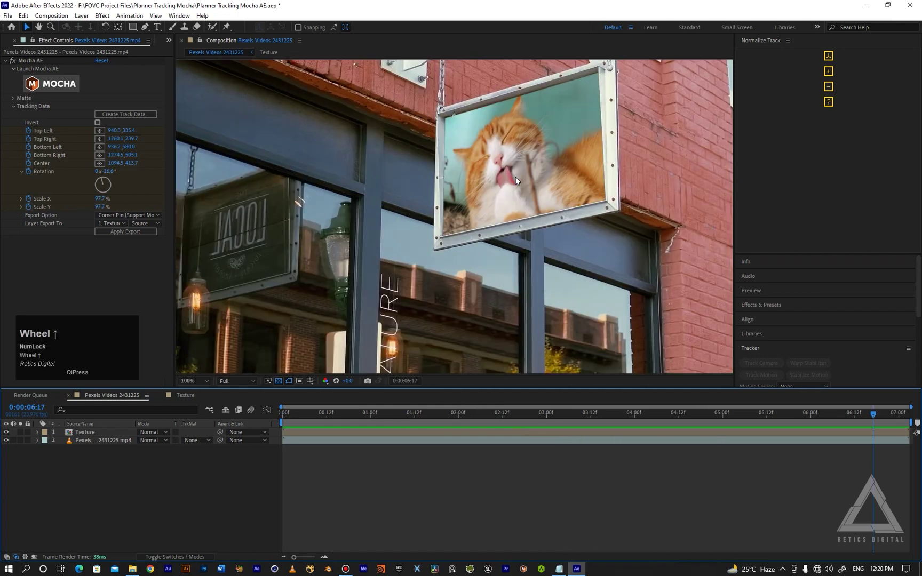
scroll(516, 176, "up", 2)
left_click_drag(516, 180, 382, 277)
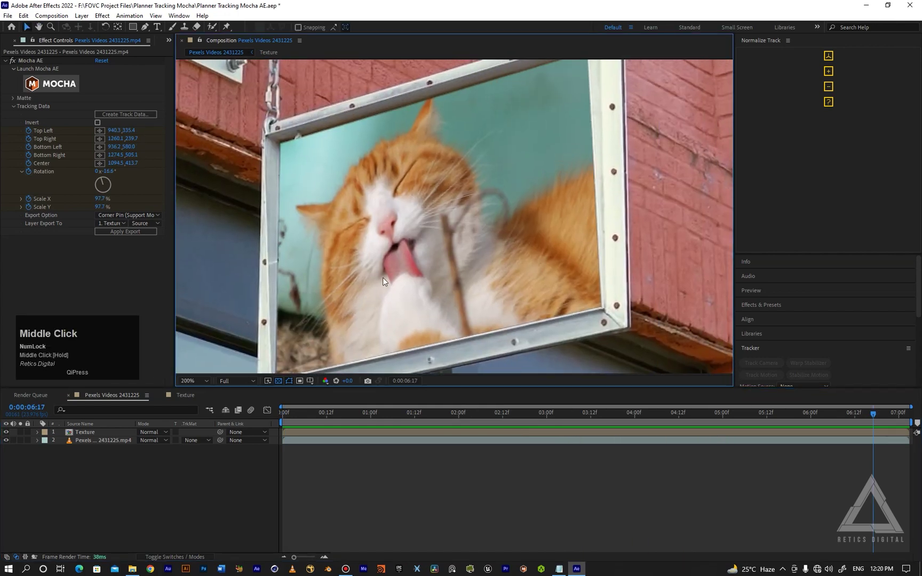
scroll(382, 278, "down", 2)
left_click_drag(411, 208, 403, 245)
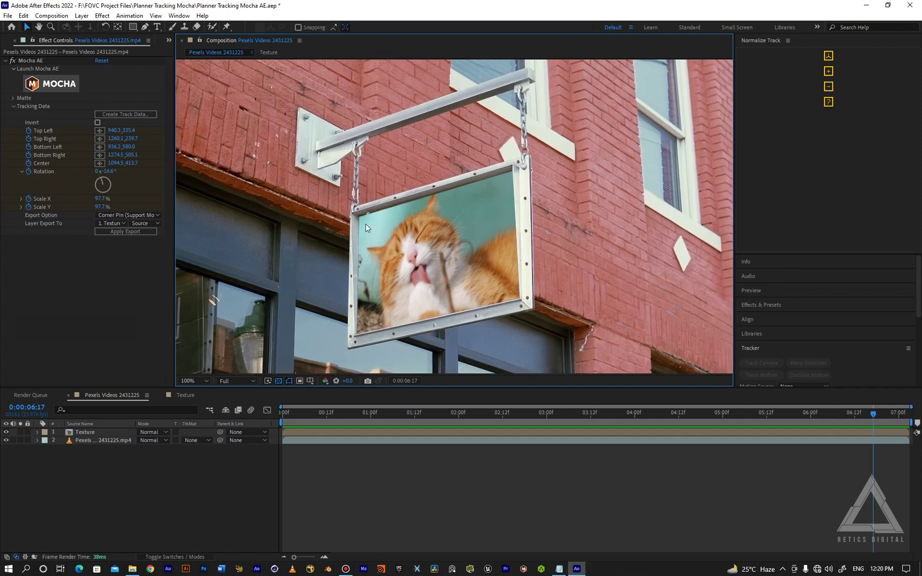
Open the Texture composition and add the second cat image, ending in 774731.jpg, above the existing image layer.
left_click(185, 396)
scroll(335, 224, "down", 2)
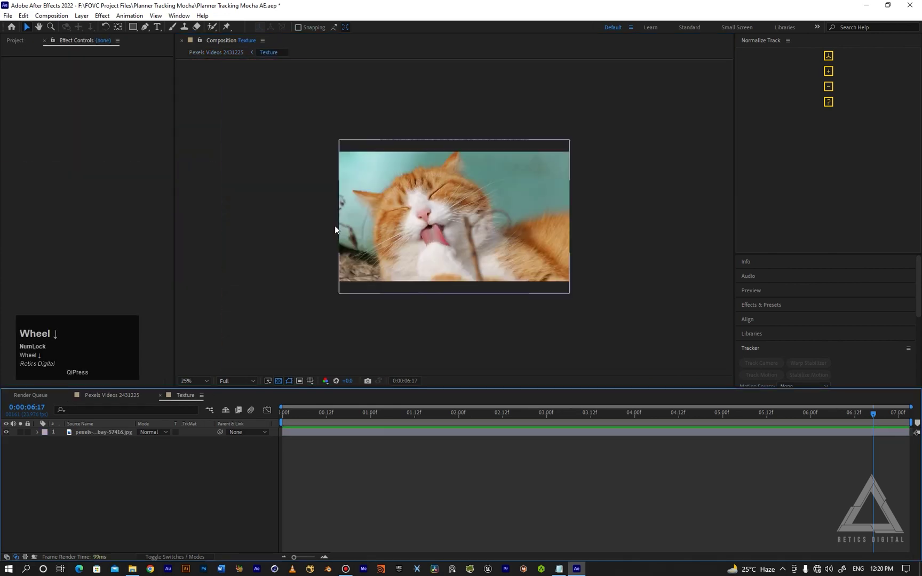
scroll(449, 217, "up", 2)
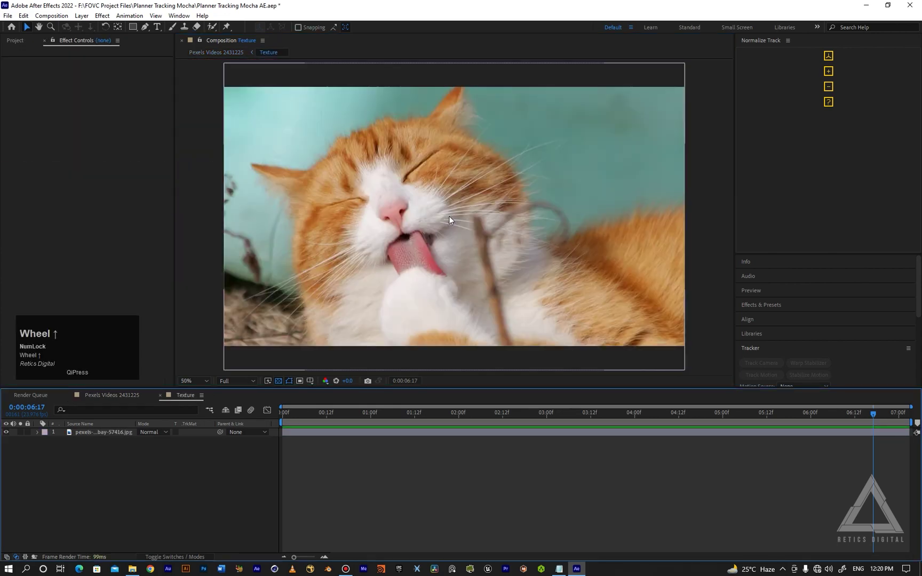
left_click(16, 41)
left_click(47, 182)
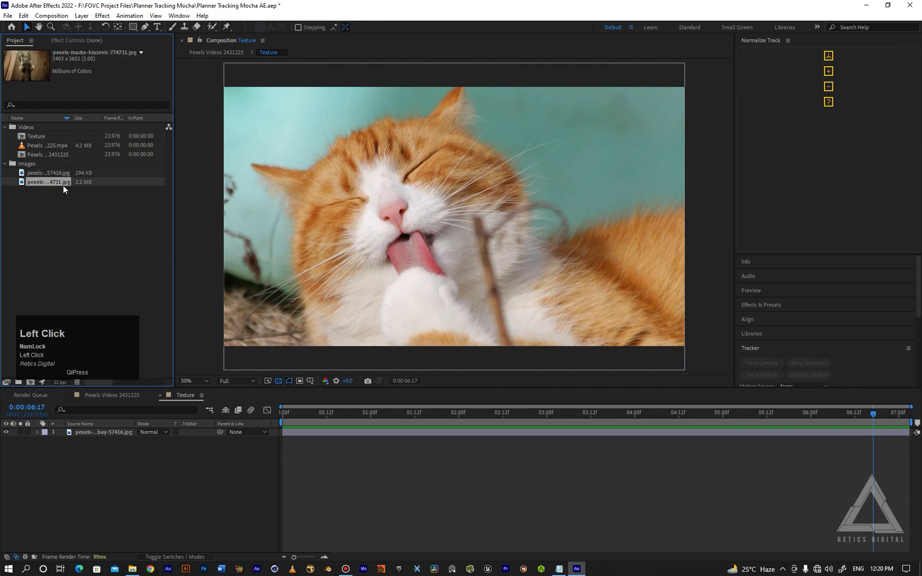
left_click_drag(46, 182, 107, 430)
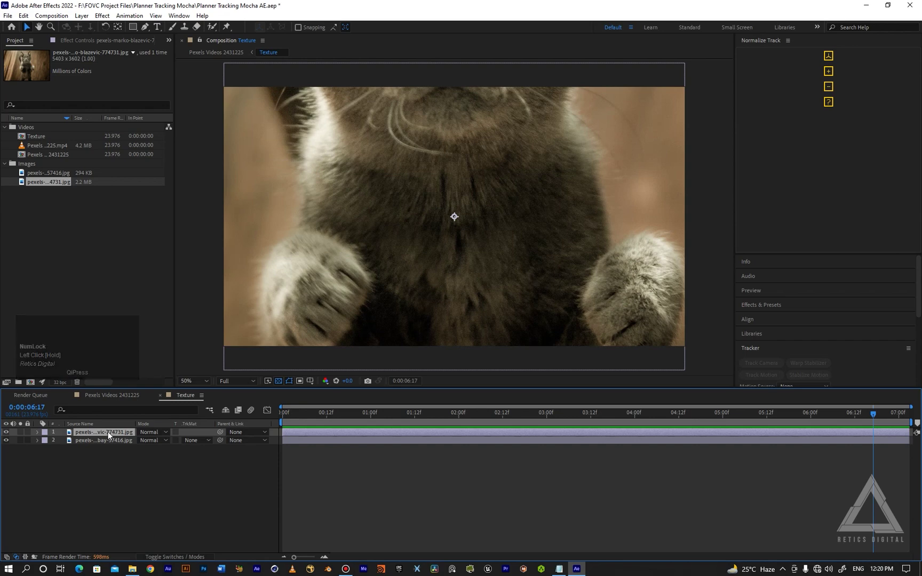
Fit the new cat image to the Texture composition's size and return to the Pexels Videos 2431225 composition.
right_click(108, 432)
left_click(203, 200)
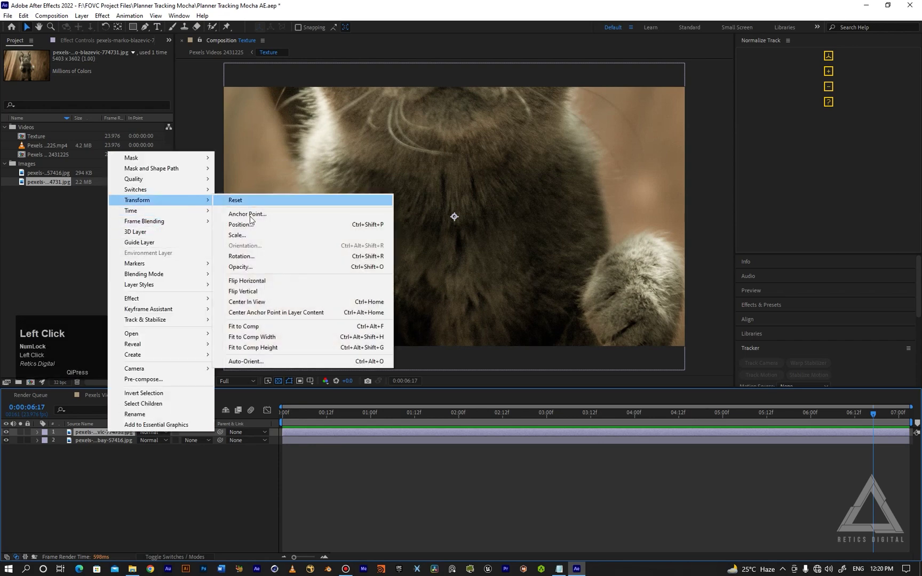
left_click(258, 327)
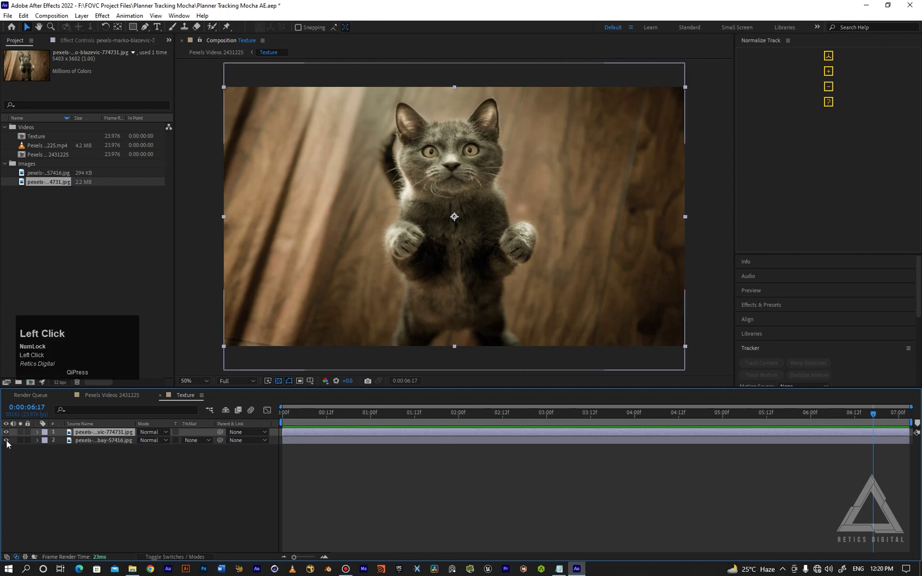
left_click(143, 396)
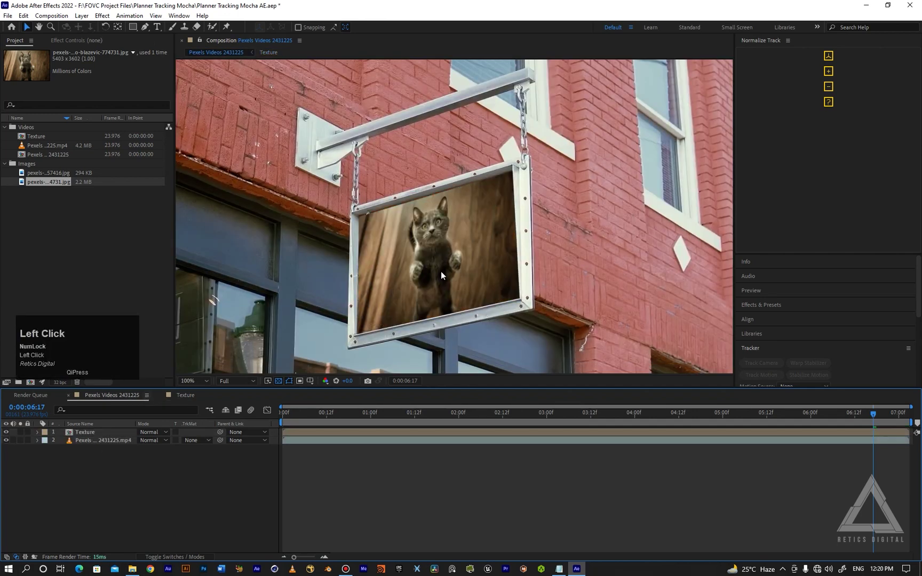
Fit the composition in the viewer, apply the Levels effect to the Texture layer, and raise its Gamma to 1.55.
left_click(202, 382)
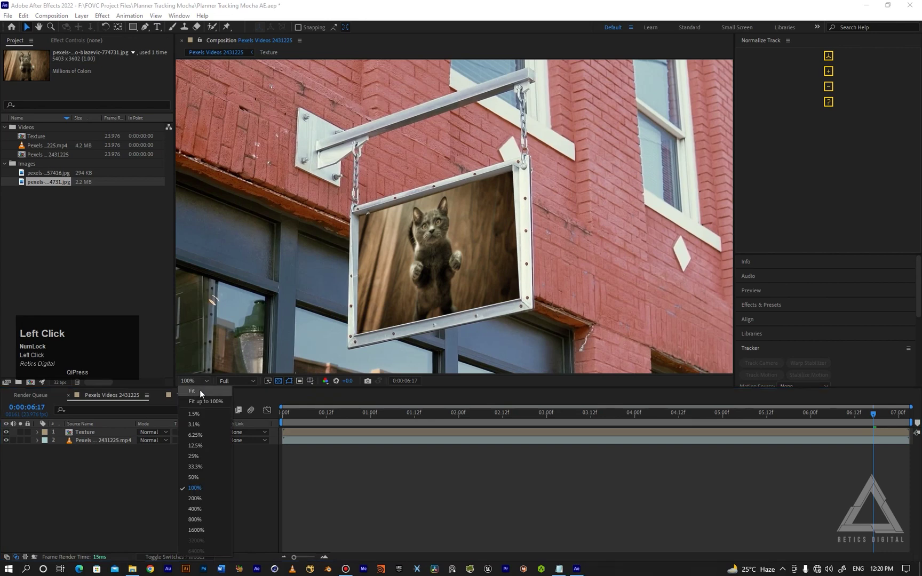
left_click(214, 458)
left_click(100, 433)
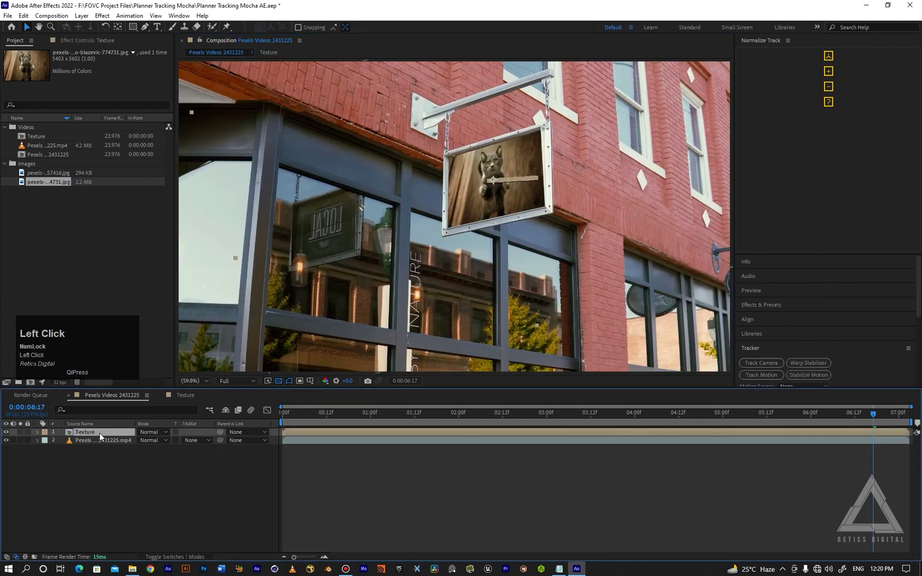
key("ctrl+space")
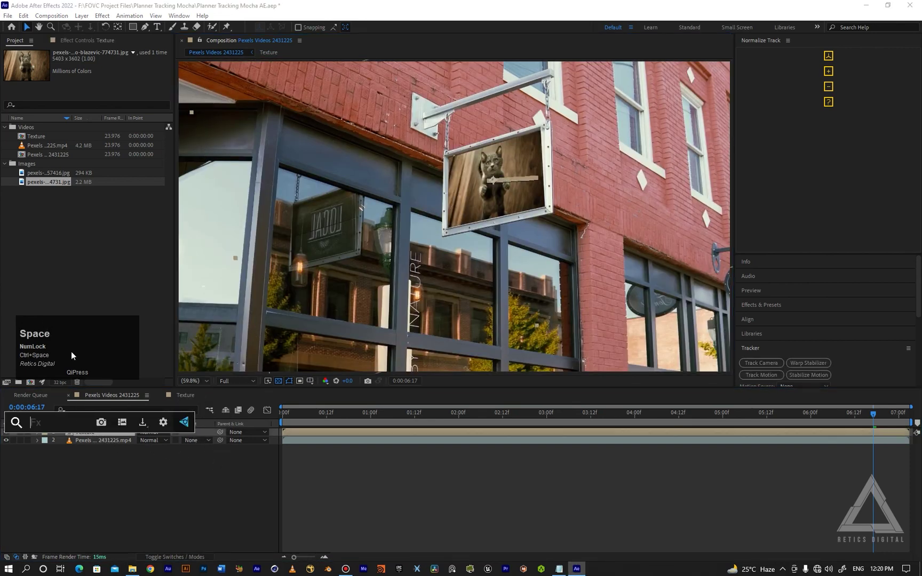
type("leve")
key("Return")
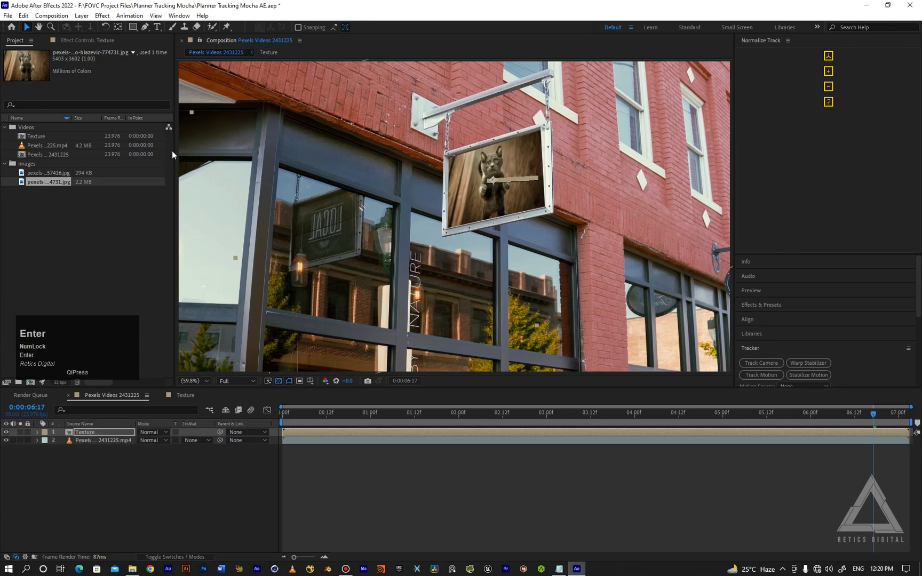
left_click(101, 40)
left_click_drag(88, 159, 71, 157)
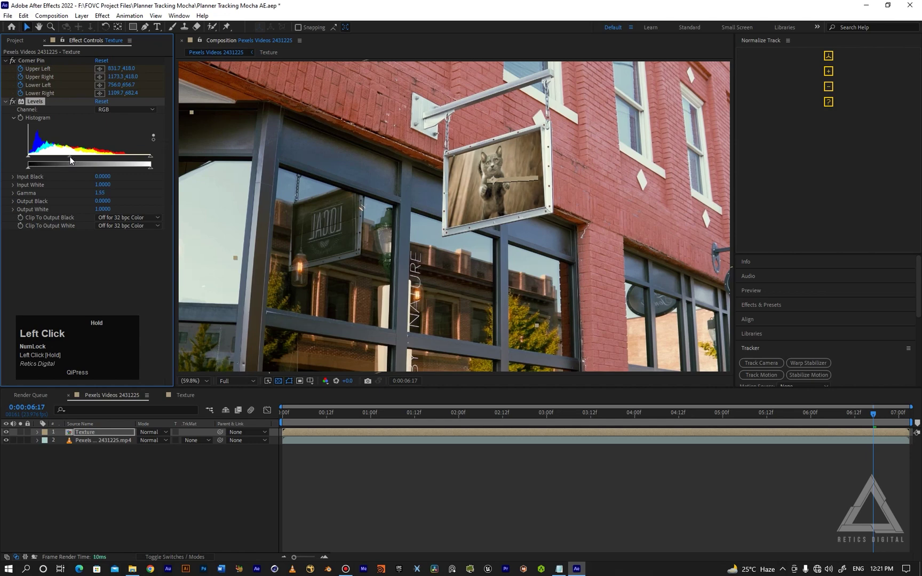
Apply the Fast Box Blur effect to the Texture layer with a Blur Radius of 0.1.
key("ctrl+space")
type("fas")
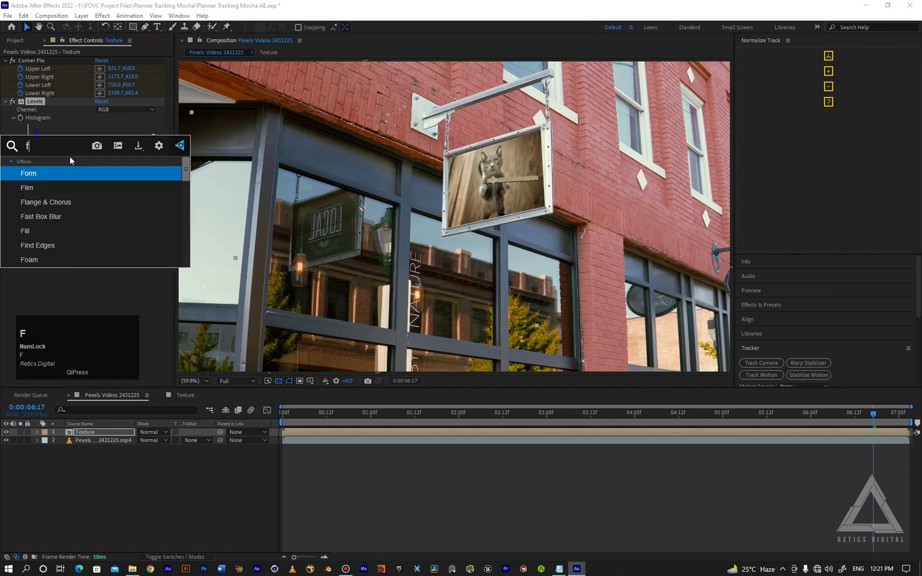
key("Return")
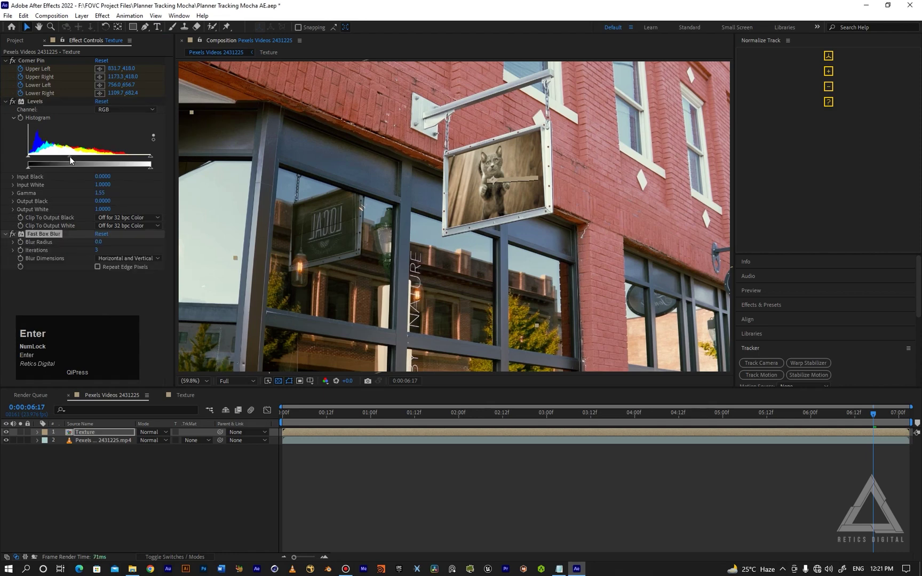
left_click(100, 242)
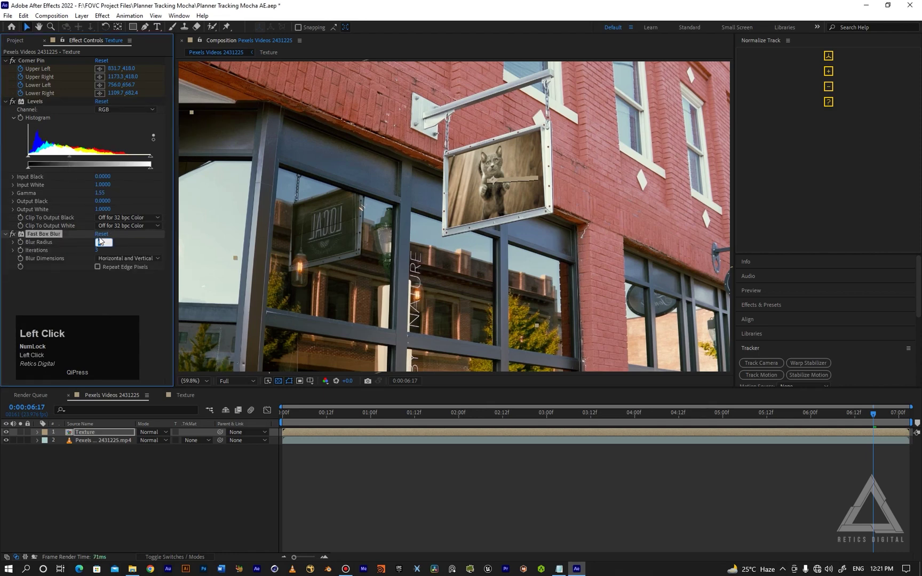
key("Return")
left_click(106, 299)
Play the composition from its first frame to check how the adjusted image follows the sign.
left_click_drag(323, 420, 283, 420)
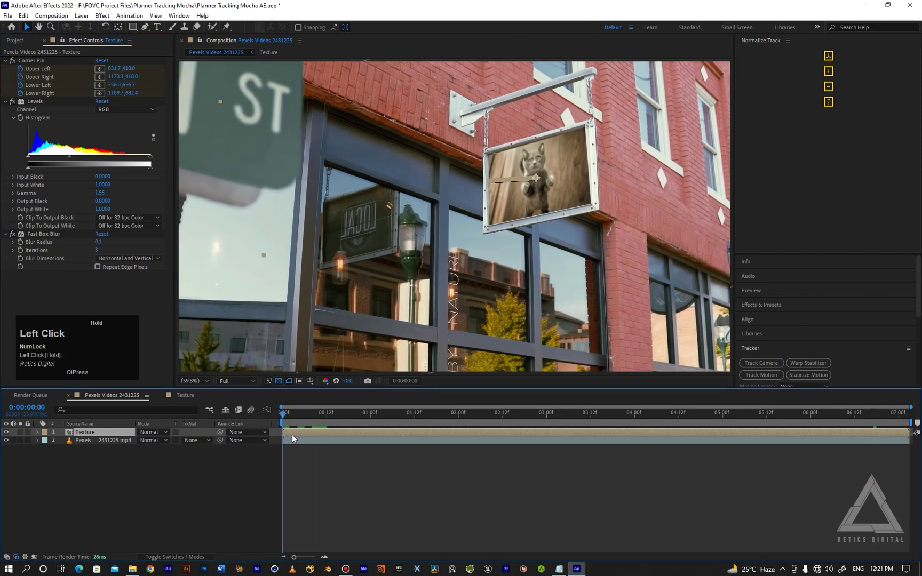
key("space")
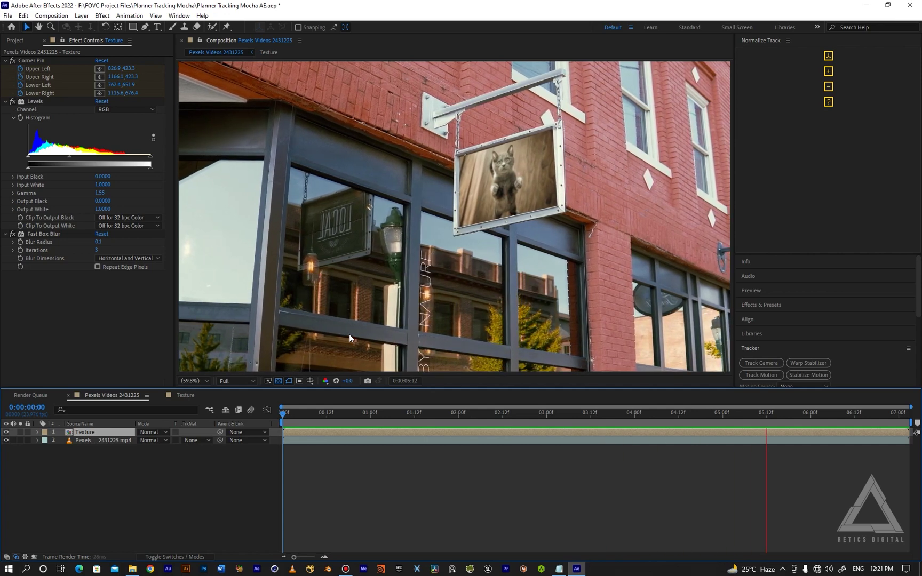
key("space")
left_click_drag(428, 414, 319, 414)
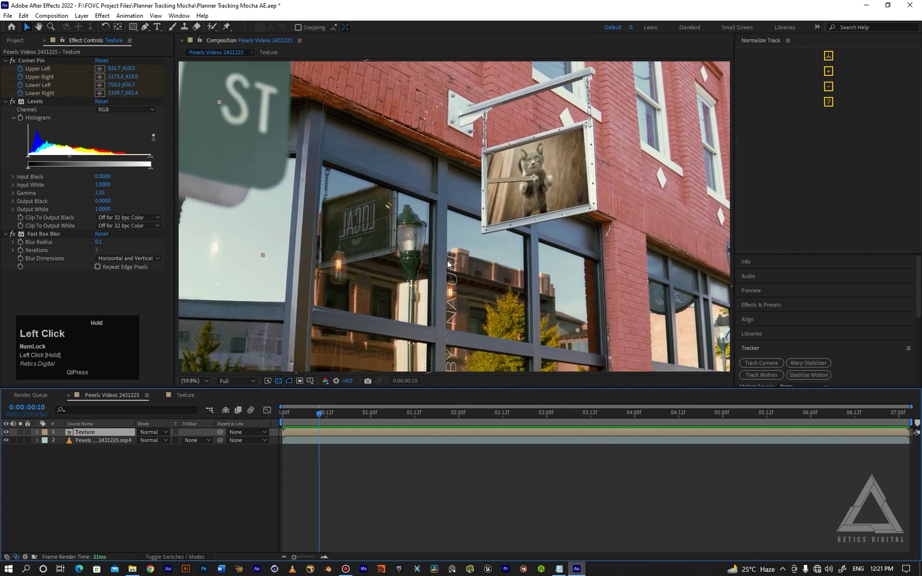
Set the Export Option of the footage layer's Mocha AE effect to Transform.
left_click(101, 439)
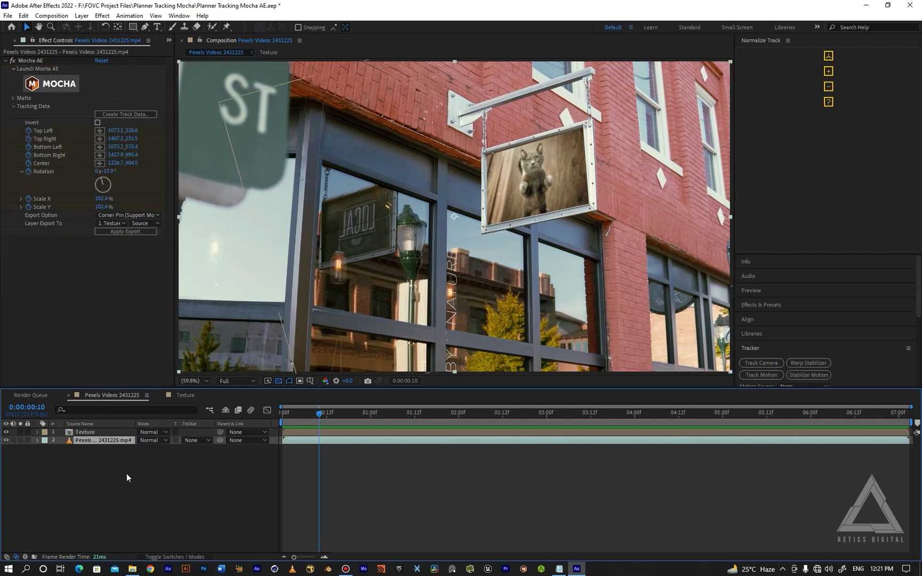
left_click(130, 216)
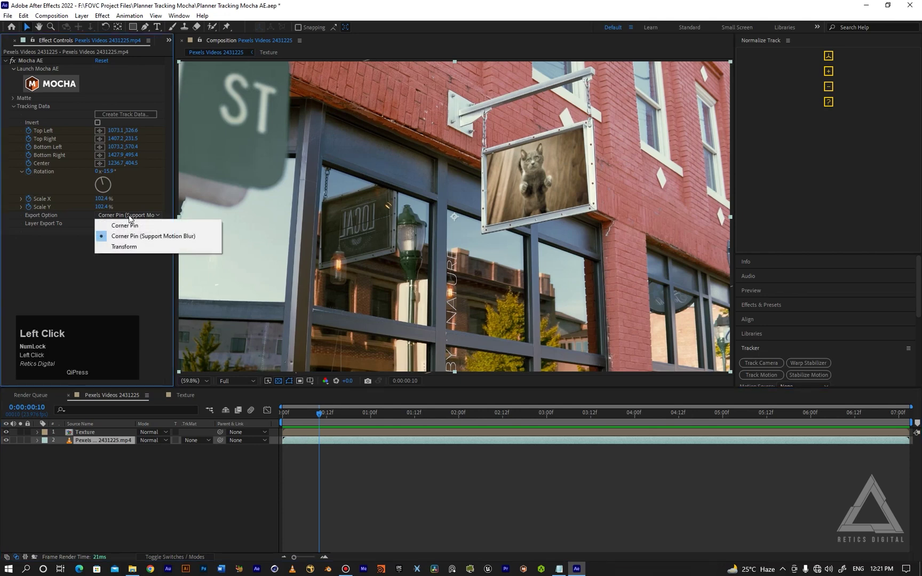
left_click(130, 247)
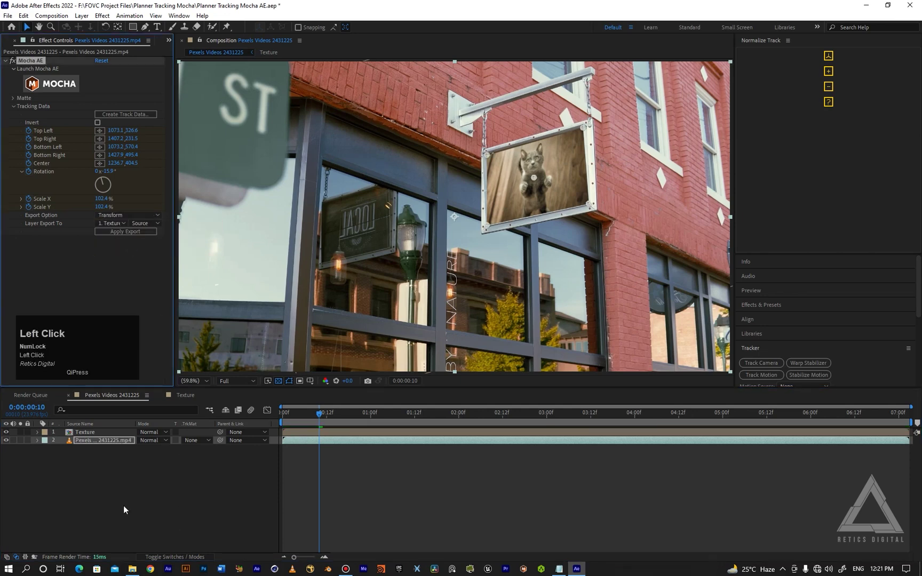
Add a new null object to the composition above the footage layer.
right_click(115, 480)
mouse_move(207, 373)
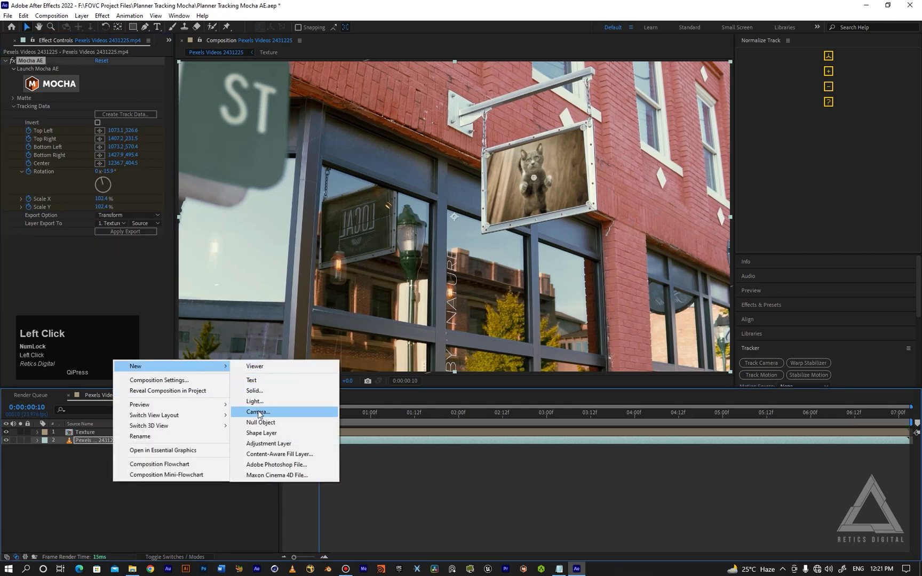
left_click(258, 422)
Export the footage layer's Mocha AE tracking data as Transform to the Null 1 layer.
left_click(107, 449)
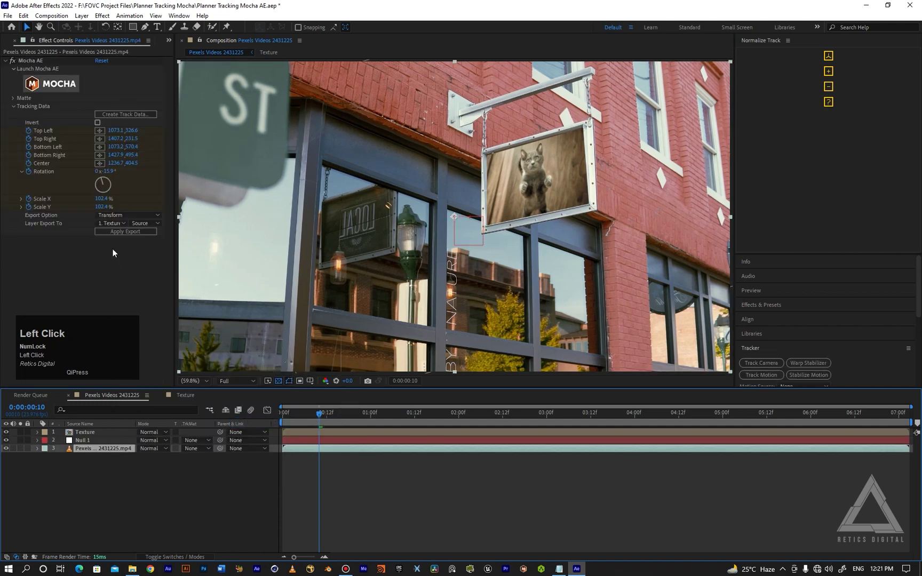
left_click(113, 223)
left_click(116, 257)
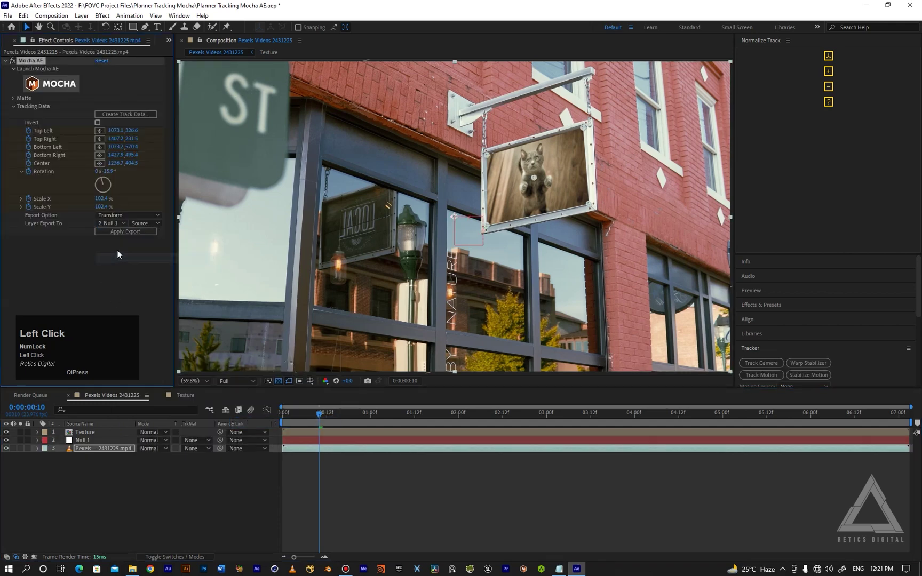
left_click(118, 232)
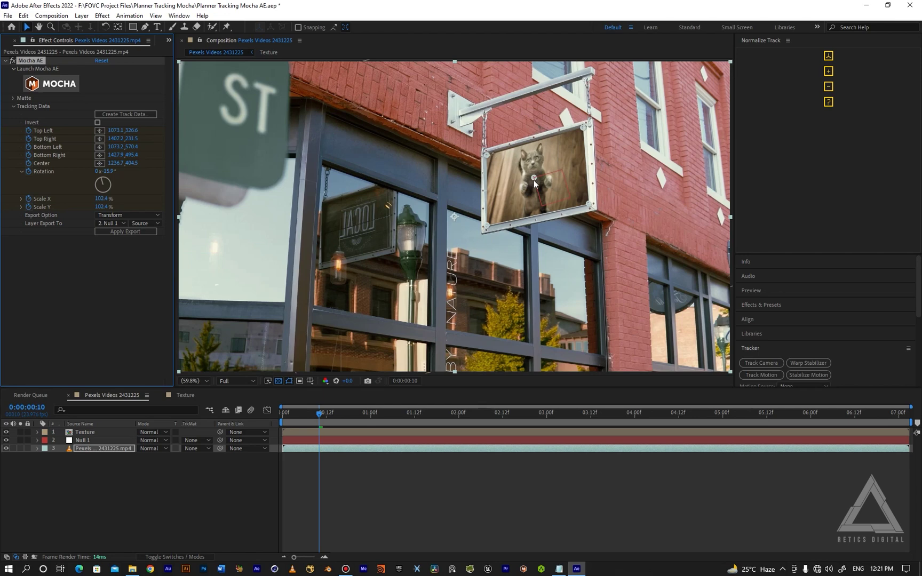
Select the Null 1 layer and check its tracked movement back to the start of the composition.
left_click(95, 441)
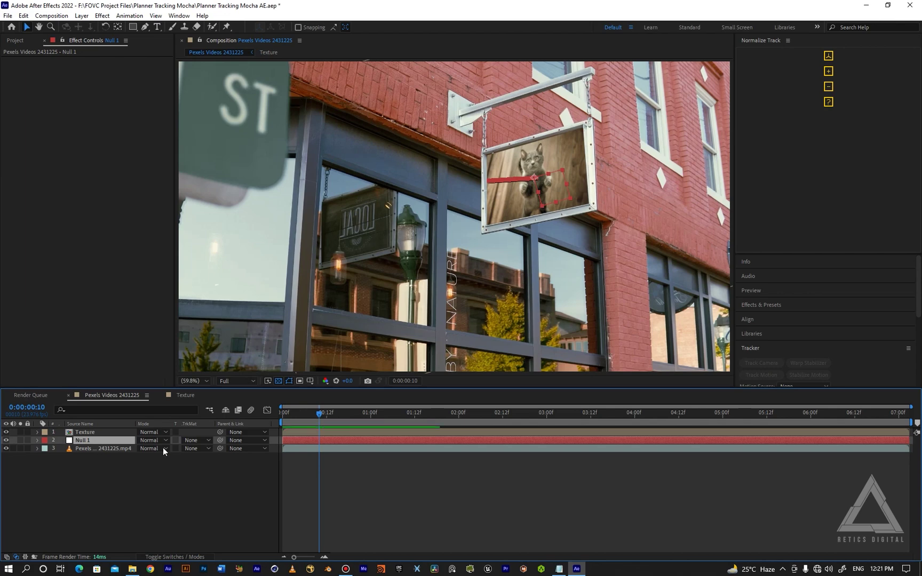
left_click_drag(314, 418, 257, 442)
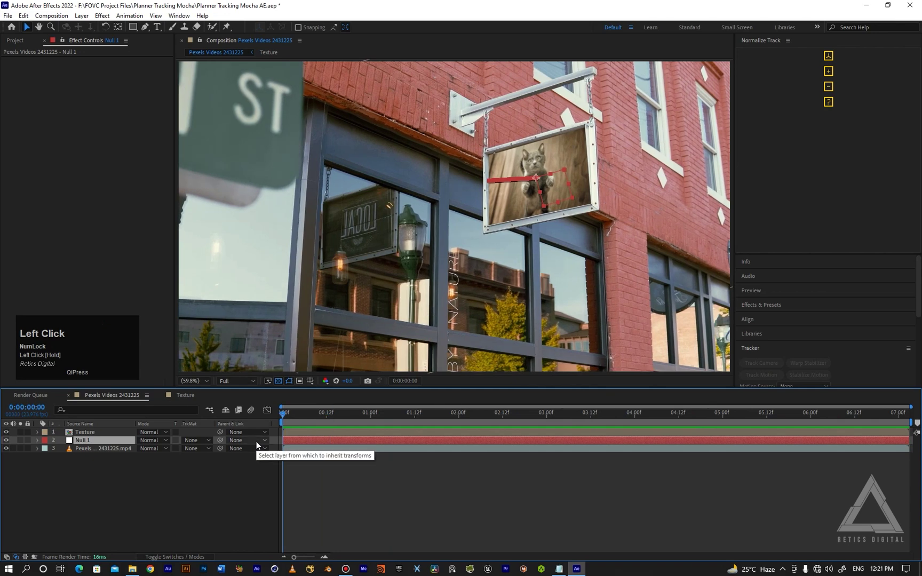